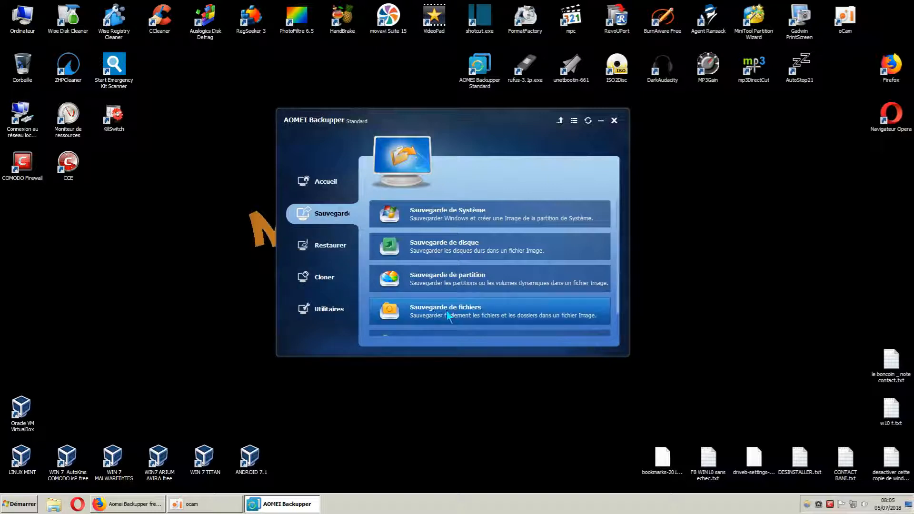
Step: Set up a new file backup task (Sauvegarde de fichiers)
scroll(610, 277, down, 1)
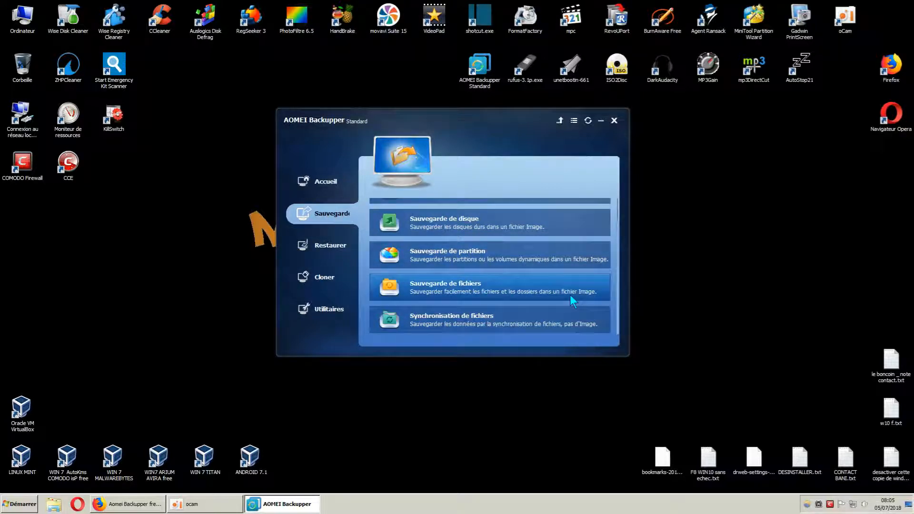
click(448, 293)
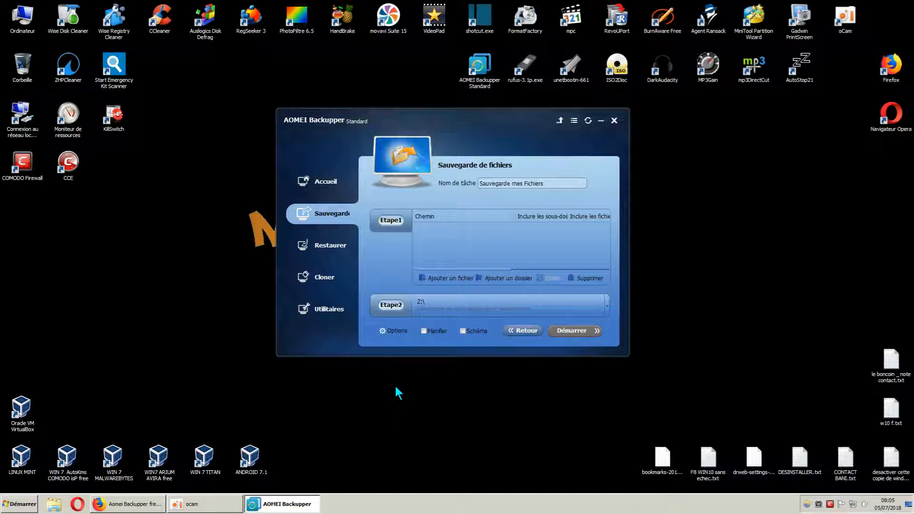
Step: Try an event-triggered backup schedule at system startup, look through the advanced schedule settings, and close without saving
click(424, 330)
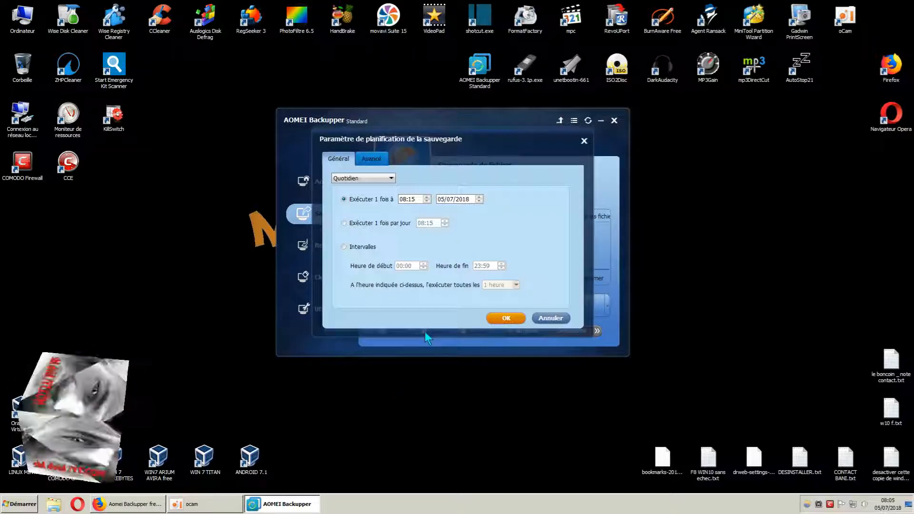
drag(492, 144, 591, 98)
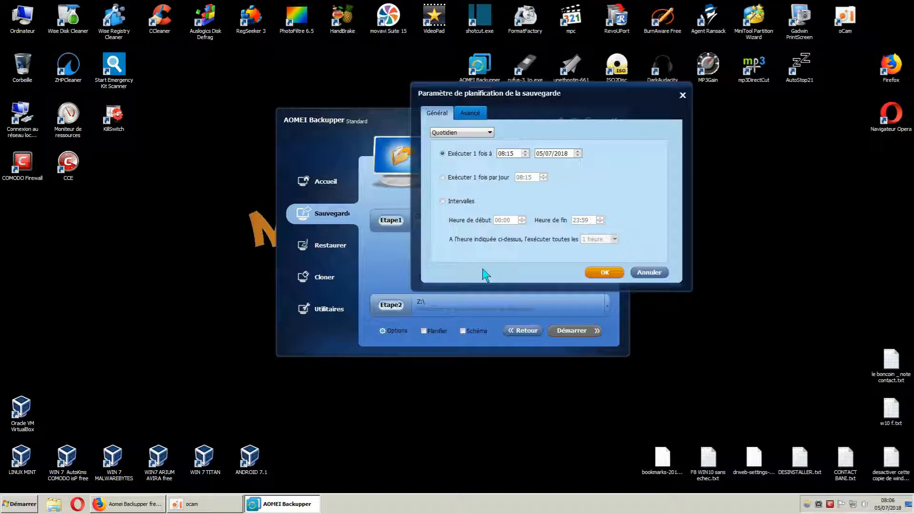
click(481, 133)
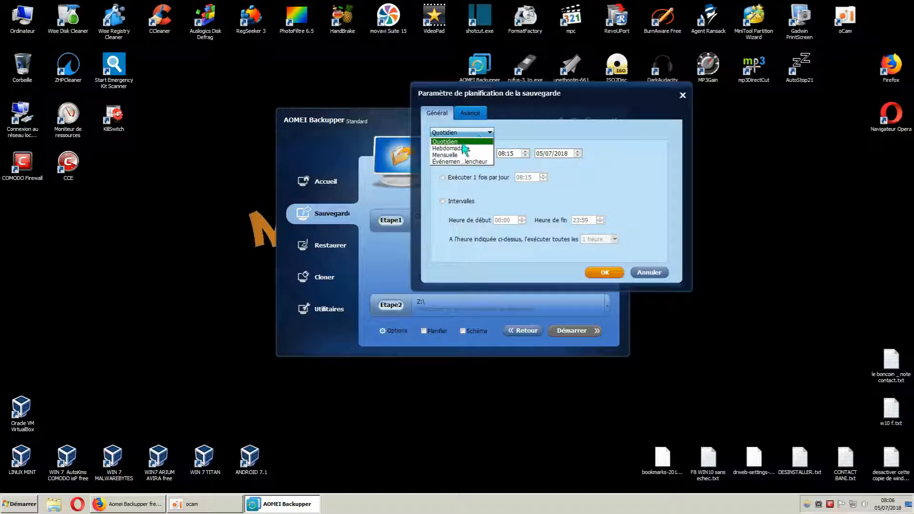
click(453, 162)
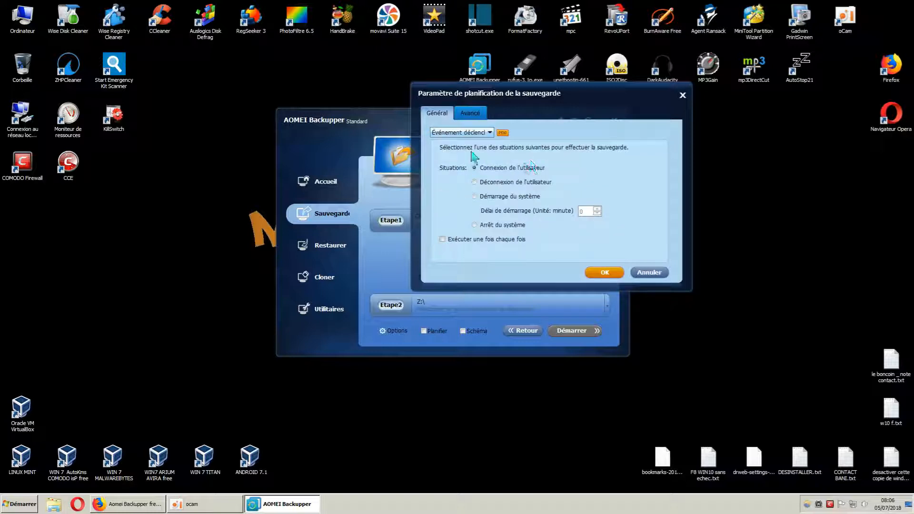
click(474, 196)
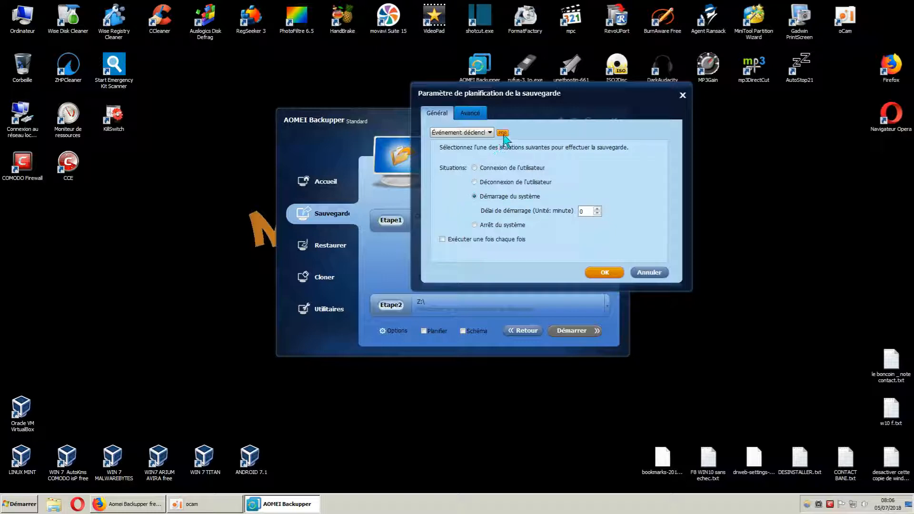
mouse_move(504, 134)
click(470, 113)
click(437, 112)
click(682, 95)
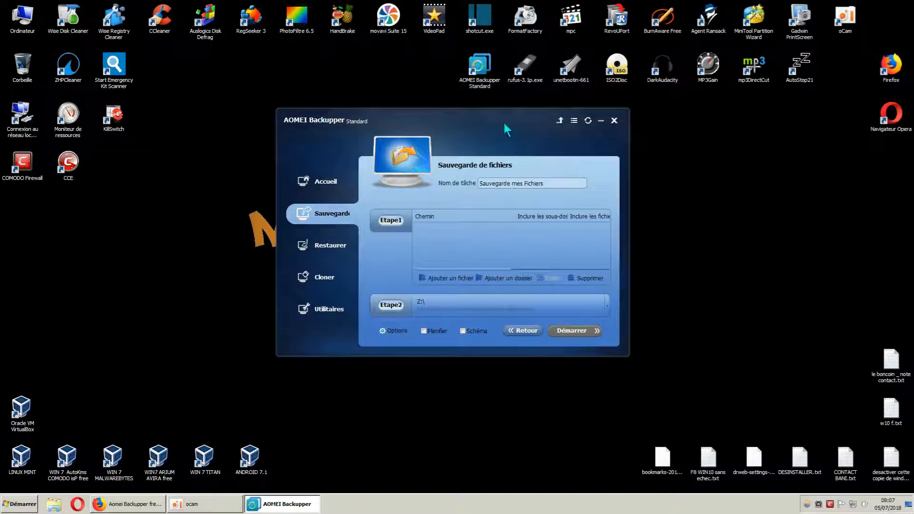
drag(503, 121, 536, 120)
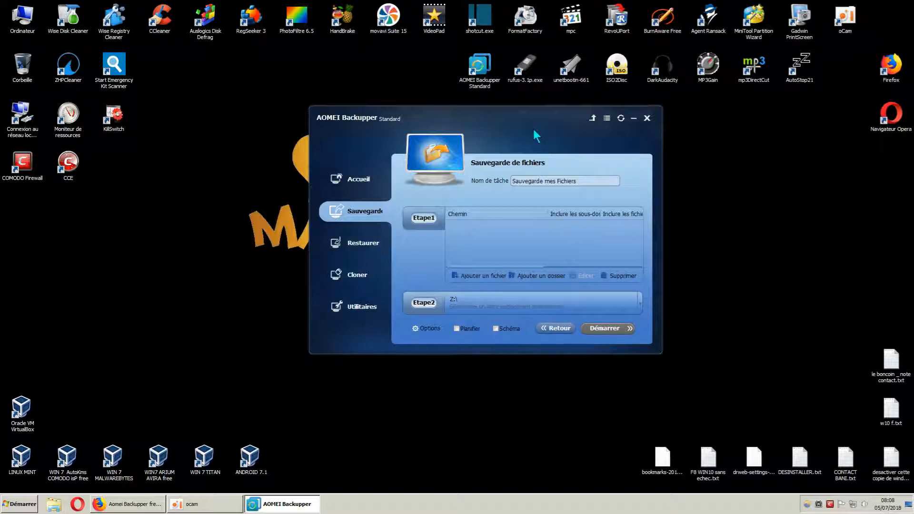
drag(529, 126, 583, 118)
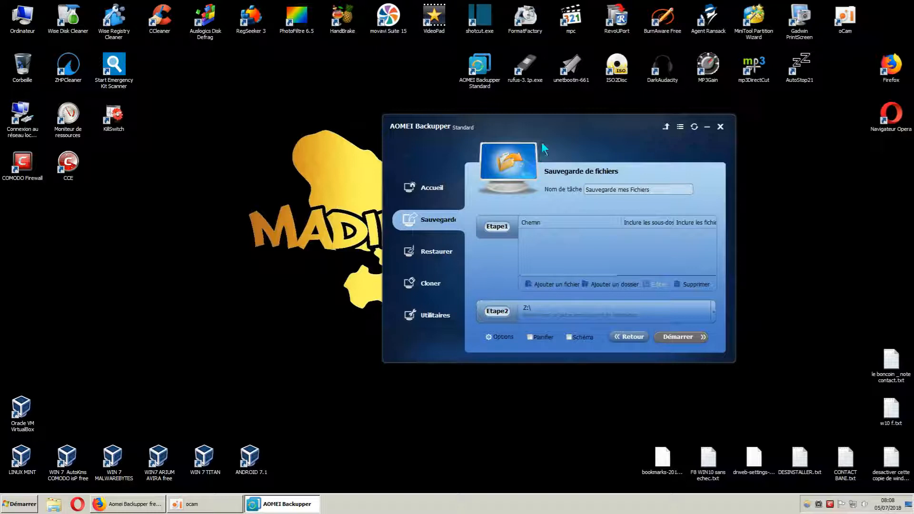
drag(577, 121, 519, 115)
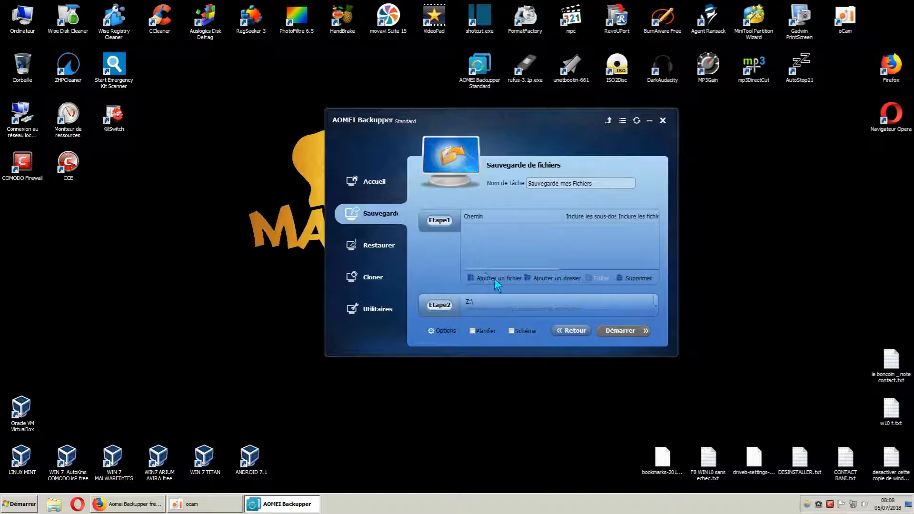
Step: Add the folder C:\Program Files (x86) to the file backup's source list
click(538, 278)
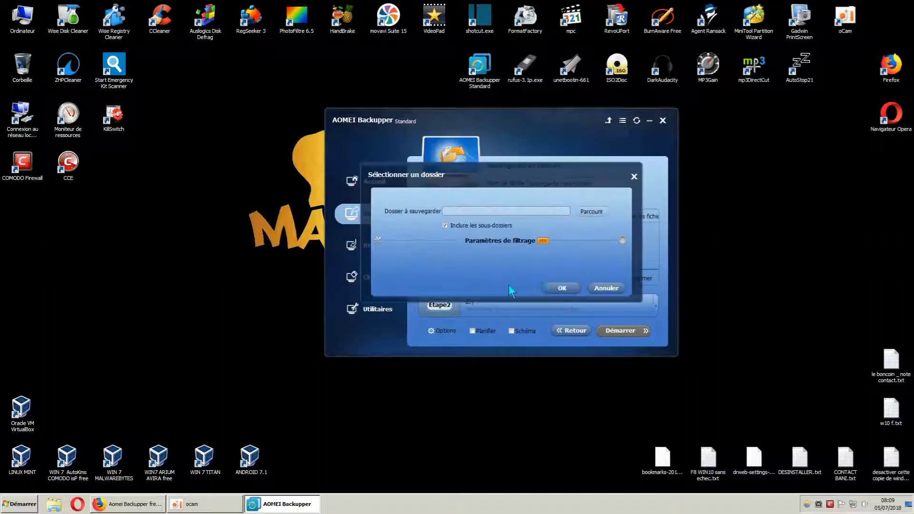
drag(497, 175, 319, 80)
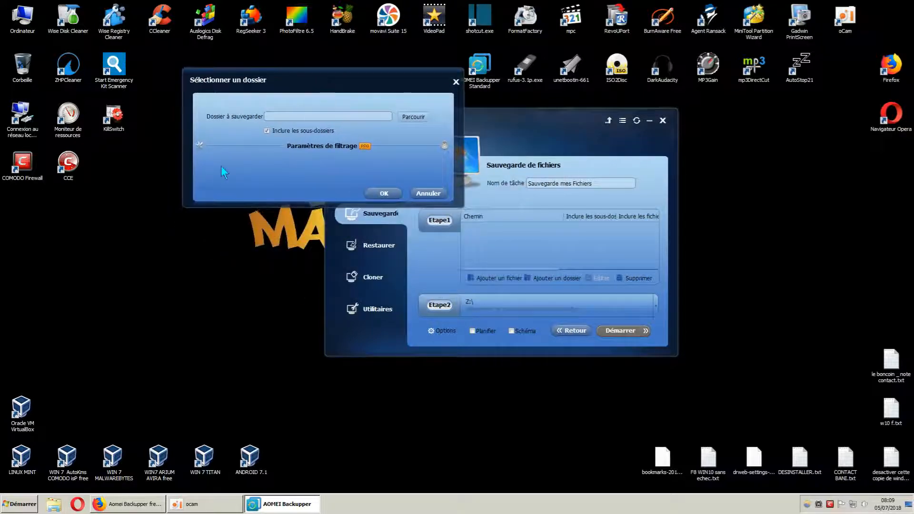
click(412, 119)
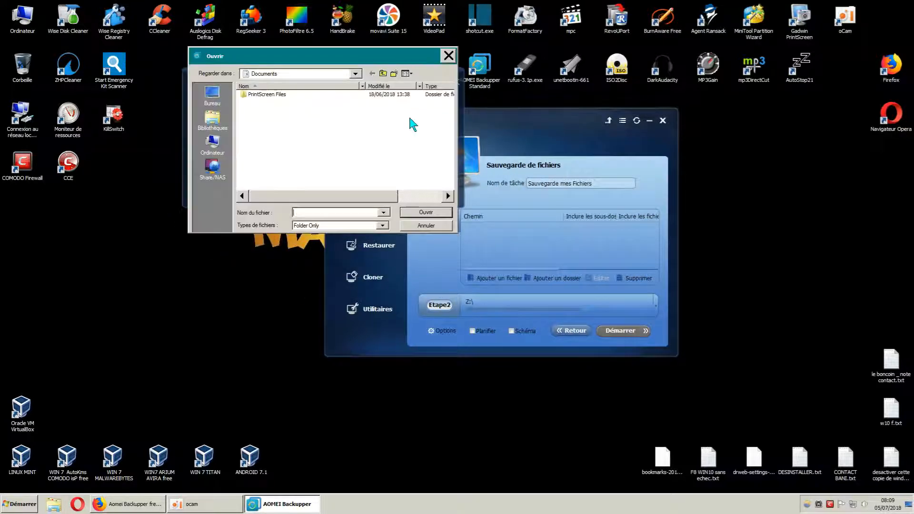
drag(366, 53, 307, 135)
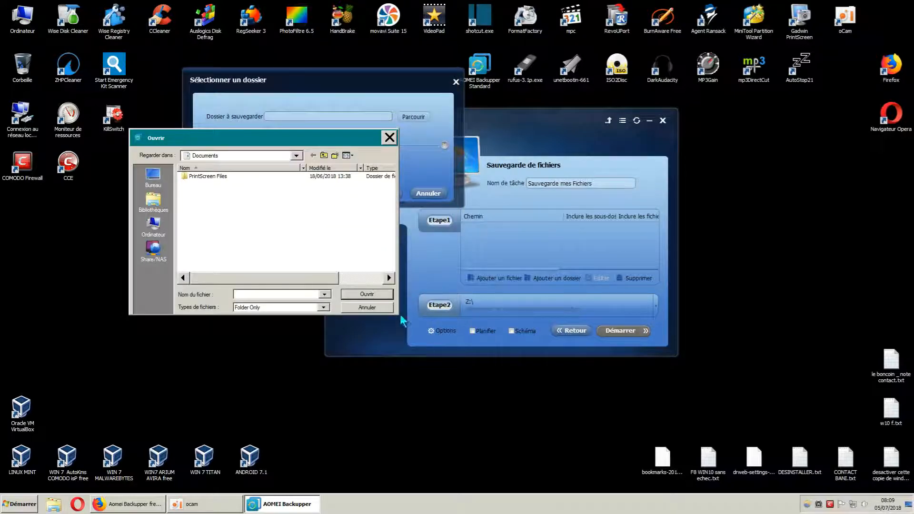
click(152, 224)
click(228, 196)
double_click(230, 199)
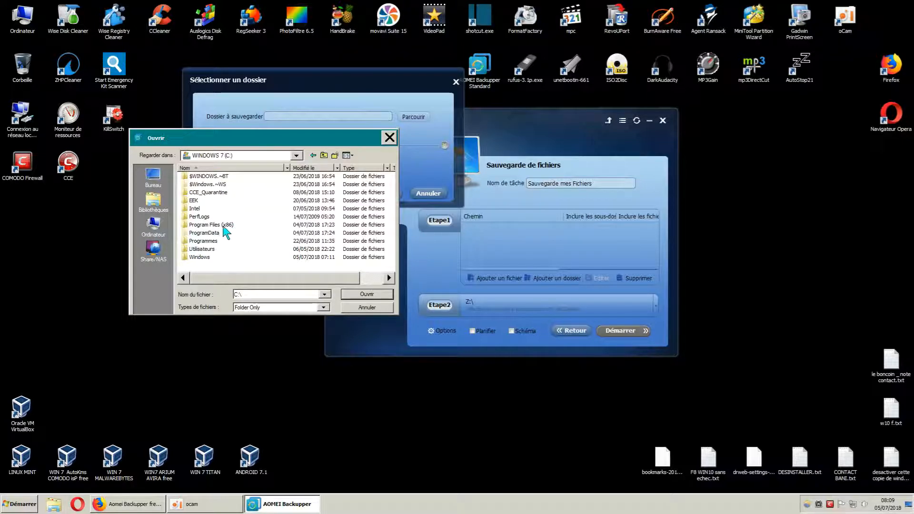
click(223, 226)
click(358, 295)
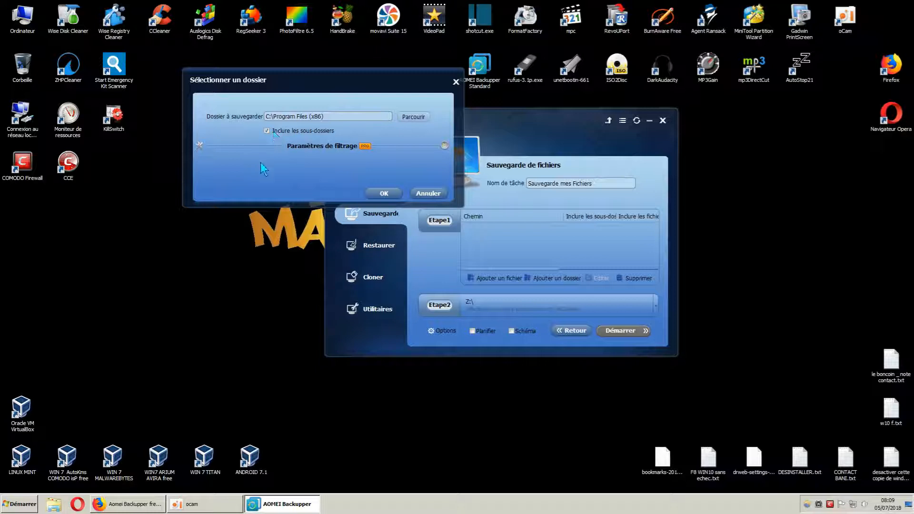
click(373, 191)
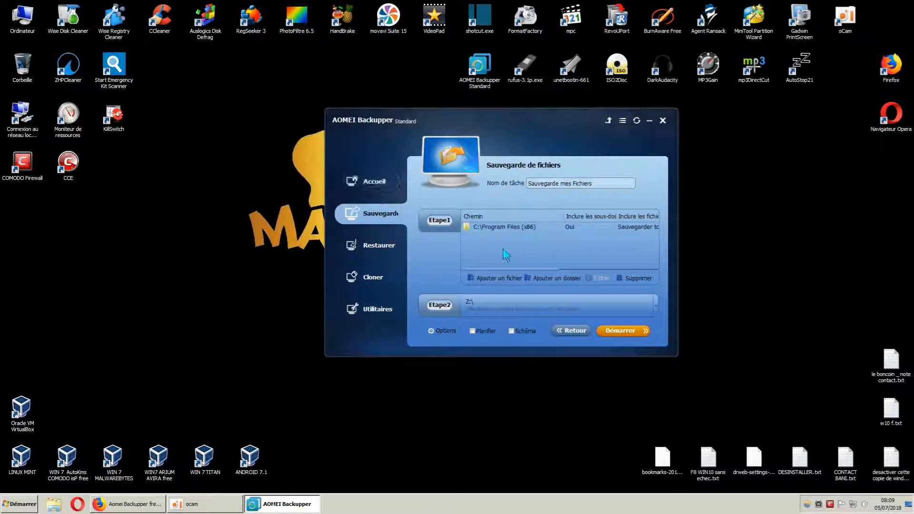
click(542, 278)
click(588, 213)
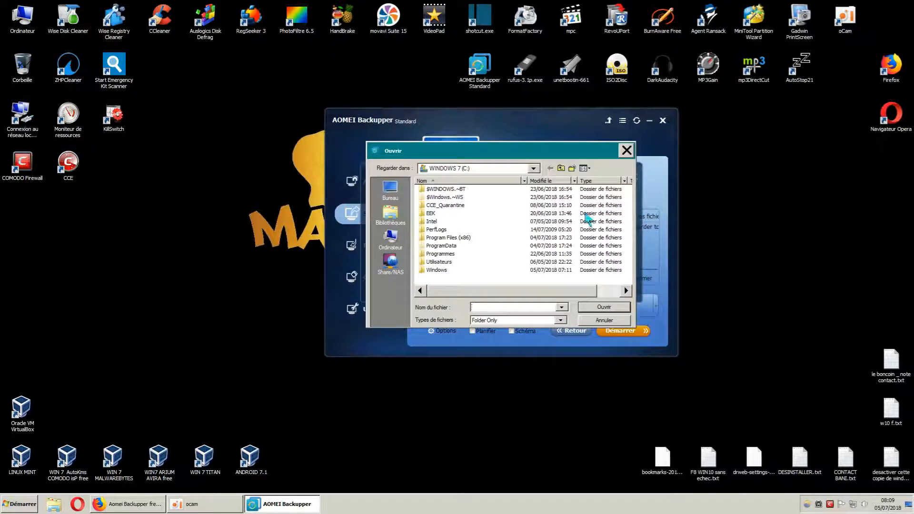
drag(565, 161, 367, 249)
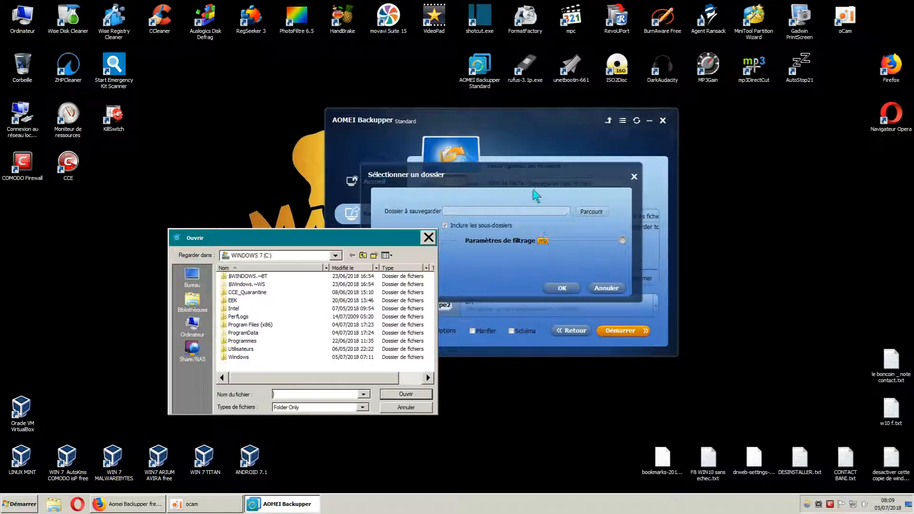
click(428, 237)
click(562, 287)
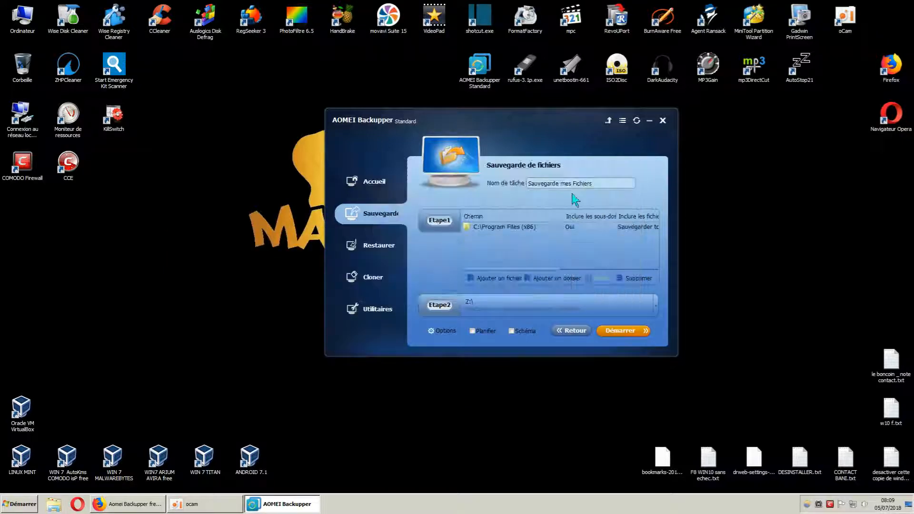
Step: Add the folder C:\ProgramData to the file backup's source list
click(556, 279)
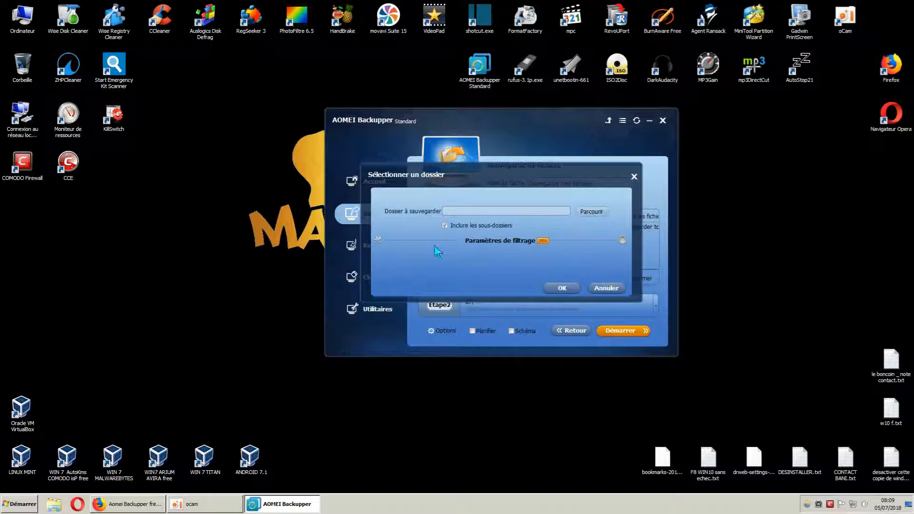
drag(492, 177, 375, 88)
click(473, 126)
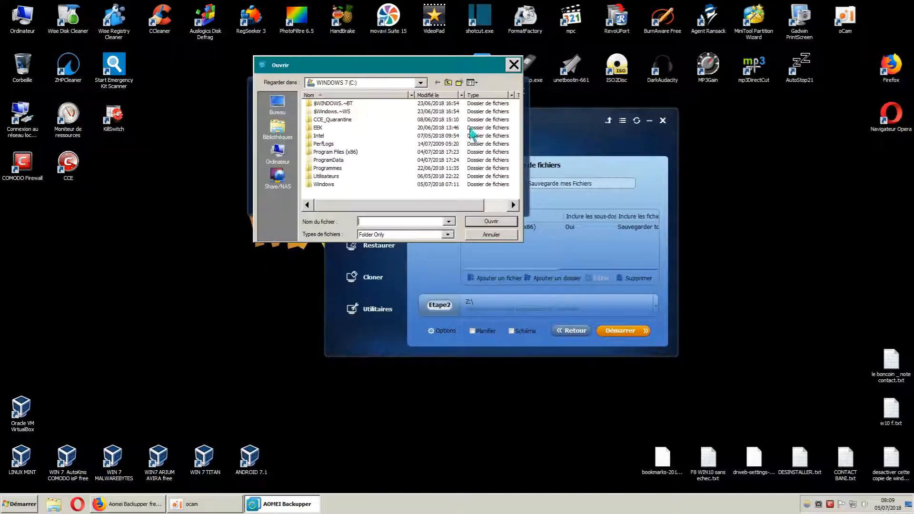
drag(376, 65, 252, 144)
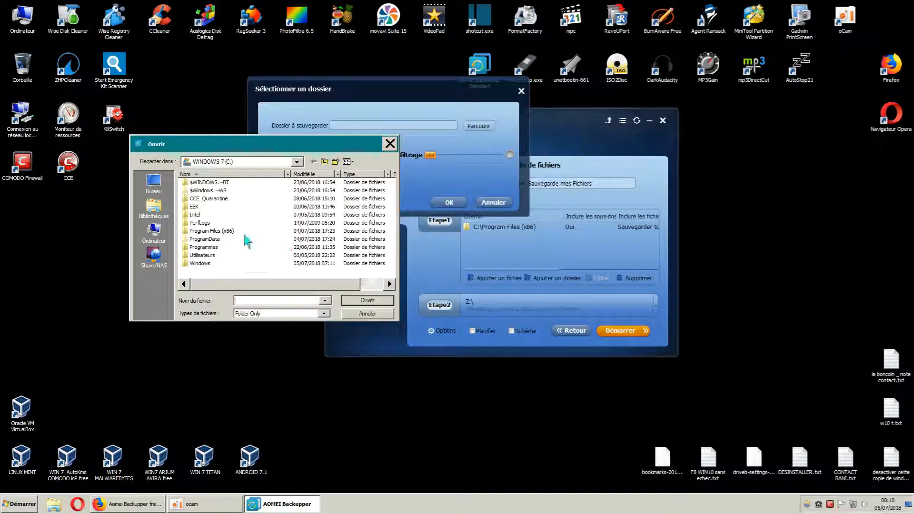
click(231, 241)
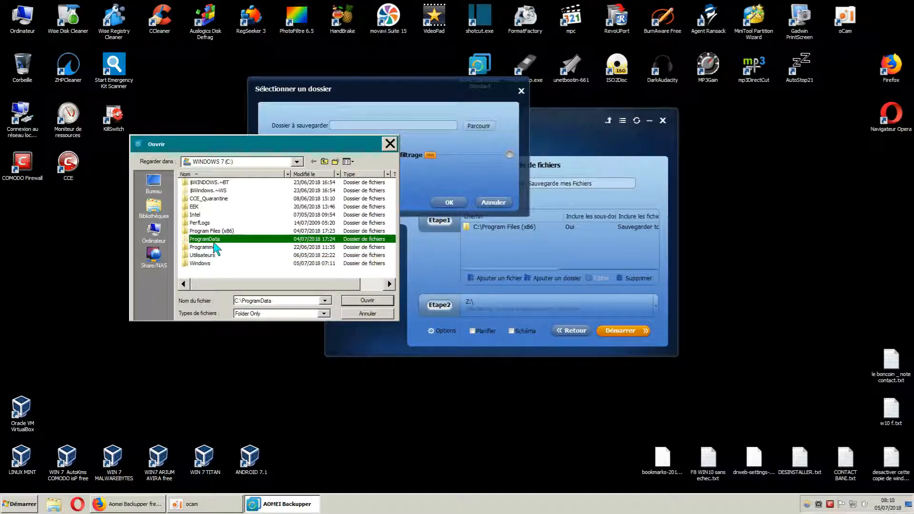
click(355, 300)
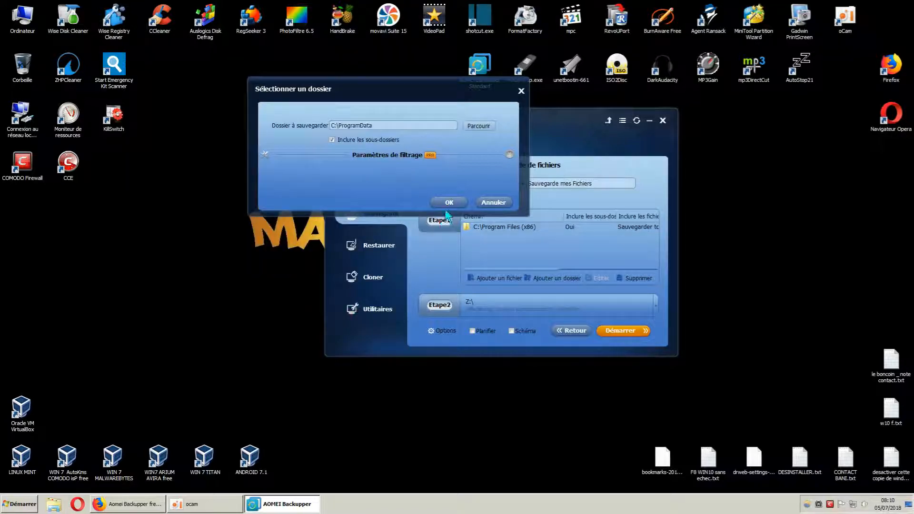
click(447, 202)
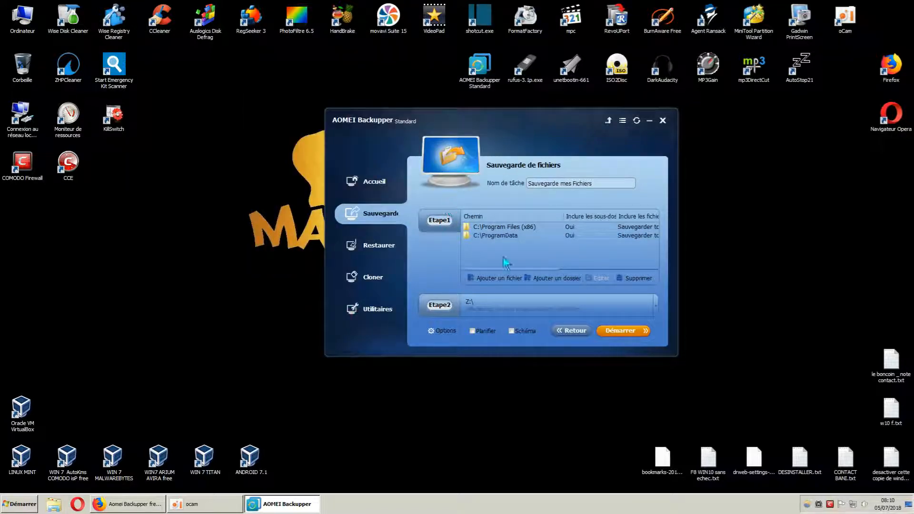
Step: Add the Programmes folder (C:\Program Files) to the file backup's source list
click(550, 280)
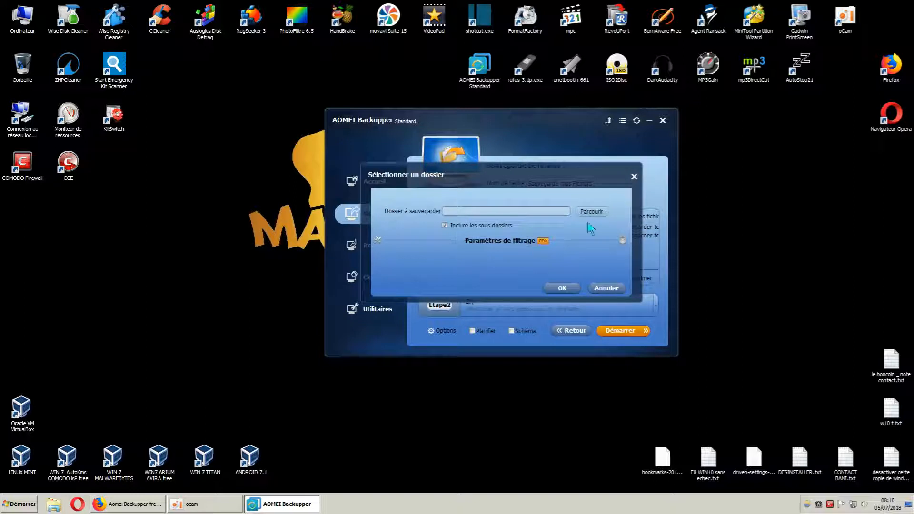
click(590, 212)
click(453, 253)
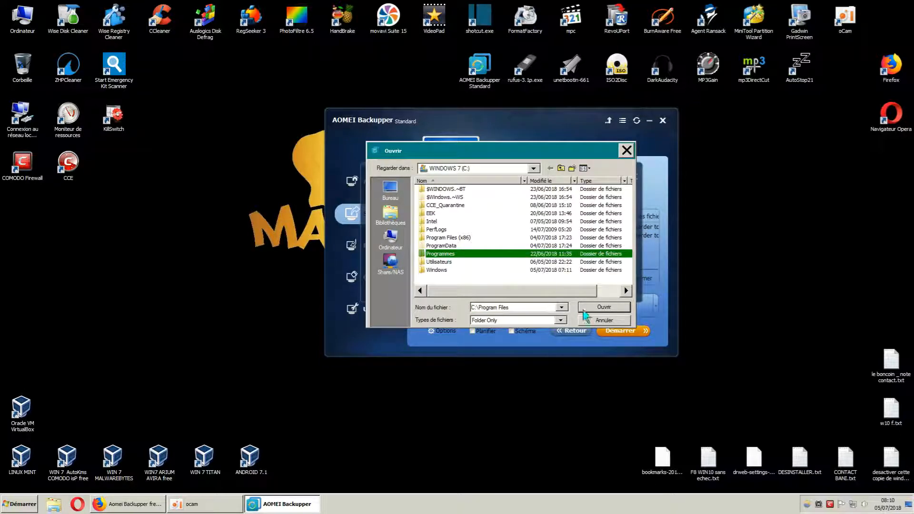
click(600, 307)
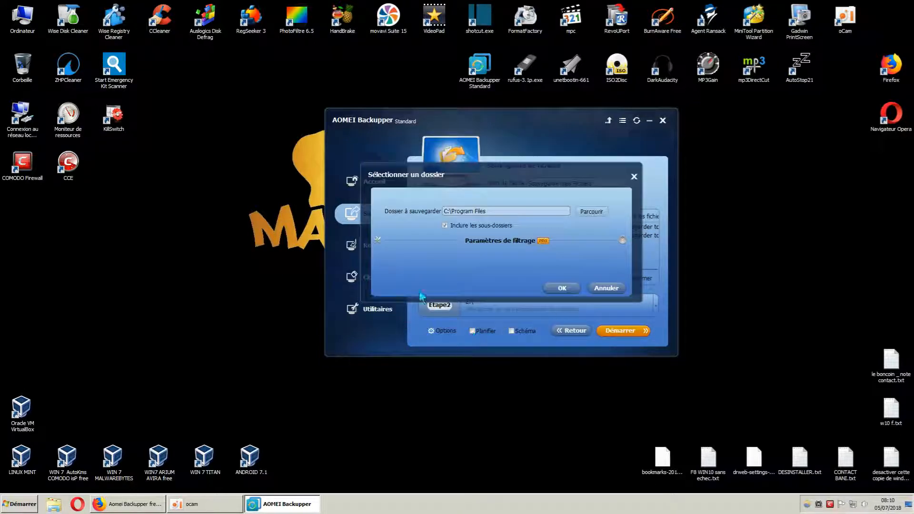
click(571, 289)
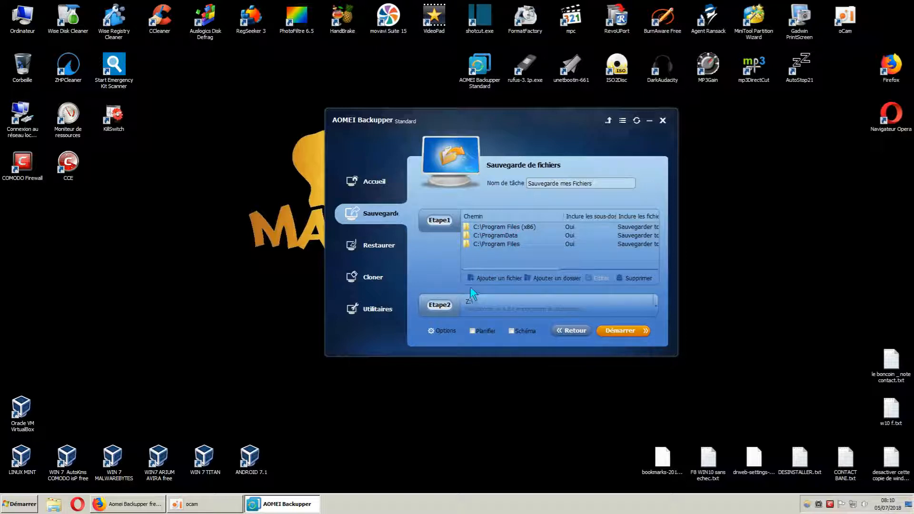
Step: Start adding another folder to the file backup and select the Utilisateurs folder on drive C
click(556, 278)
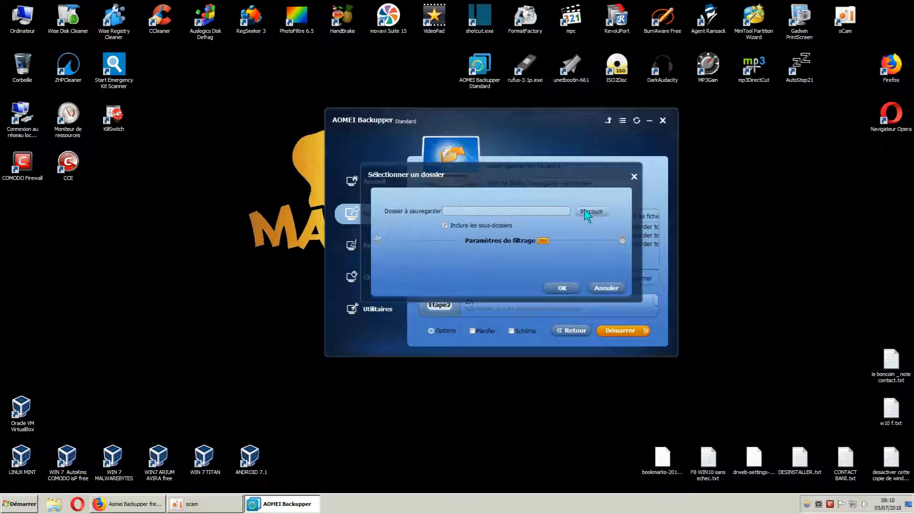
click(586, 213)
drag(500, 156, 278, 83)
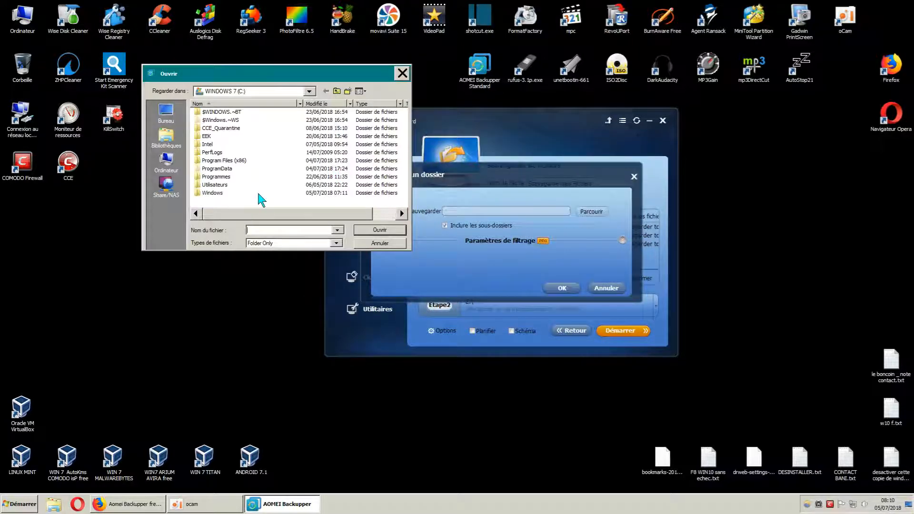
click(219, 186)
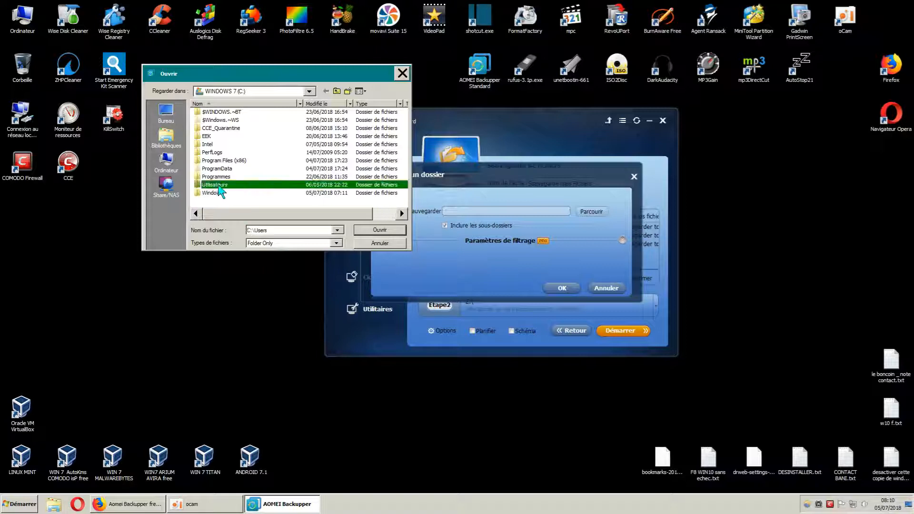
Step: Look through the user profile's AppData\Local subfolders inside Utilisateurs, and return to the root of drive C
double_click(219, 186)
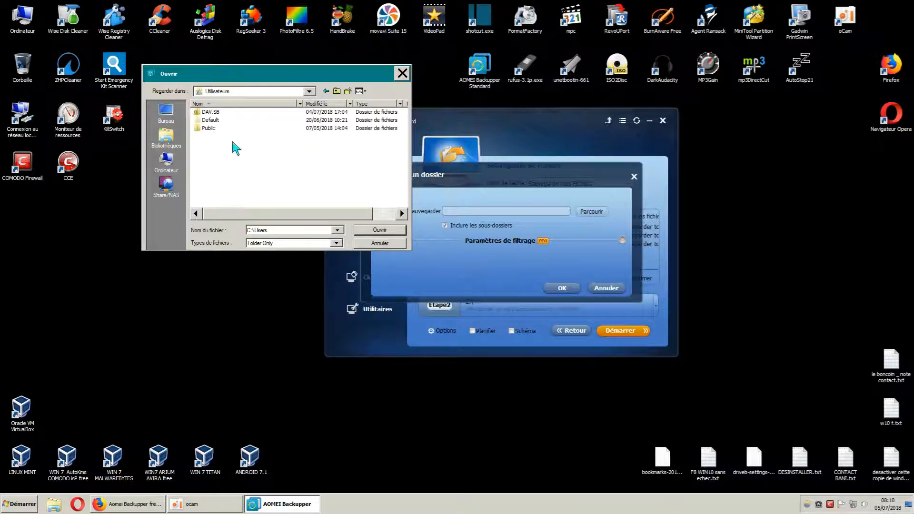
double_click(212, 112)
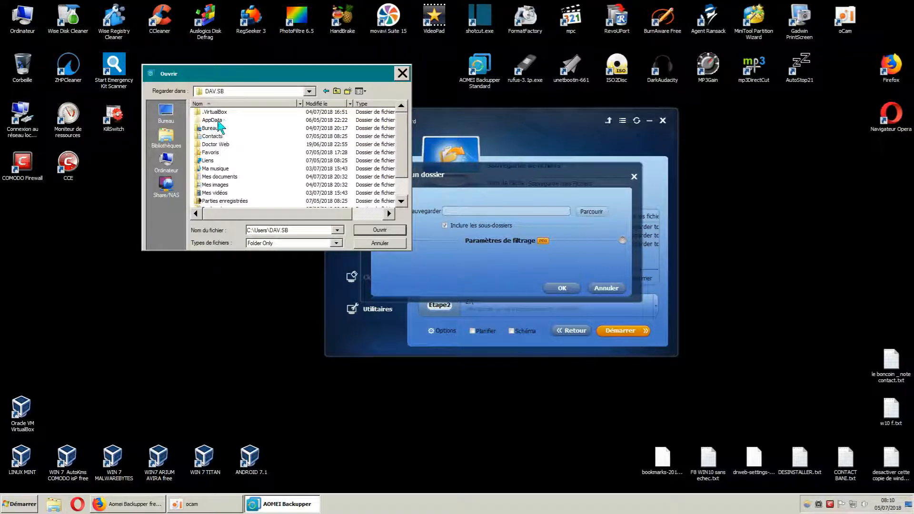
double_click(213, 120)
double_click(208, 113)
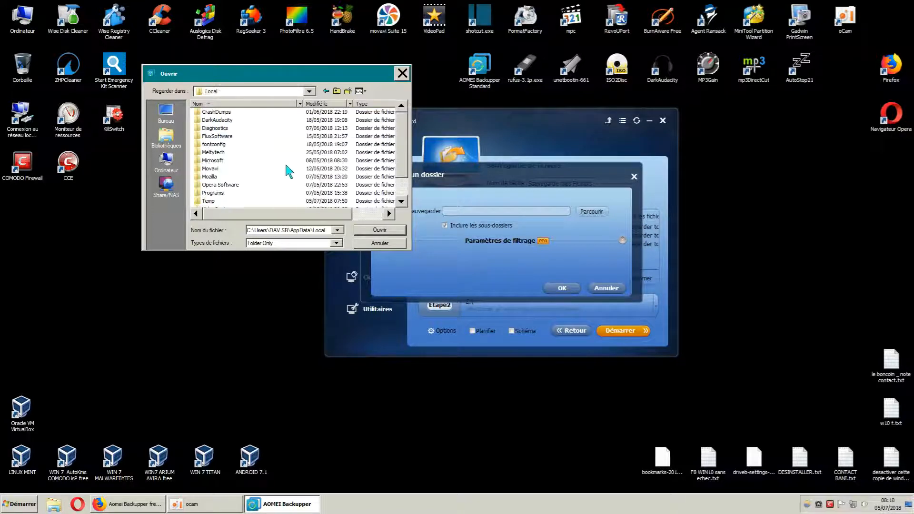
click(223, 153)
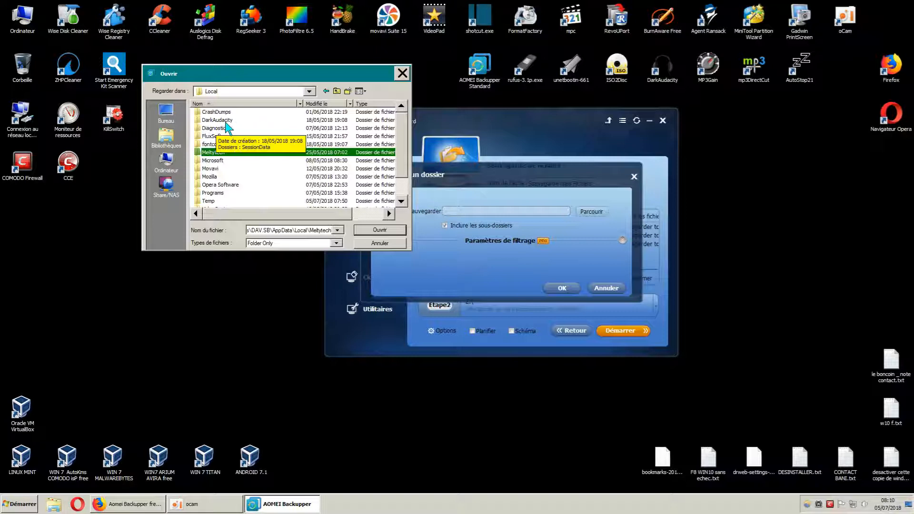
scroll(249, 171, down, 1)
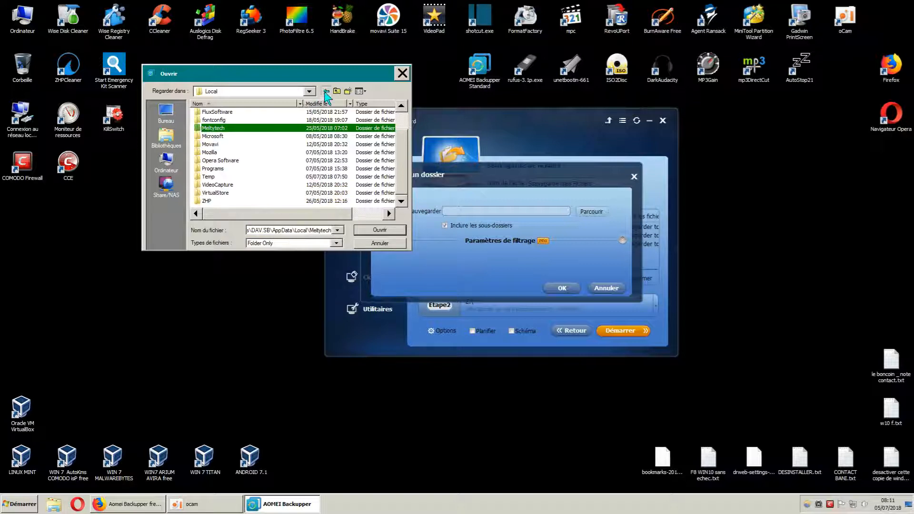
click(325, 91)
click(326, 91)
click(326, 92)
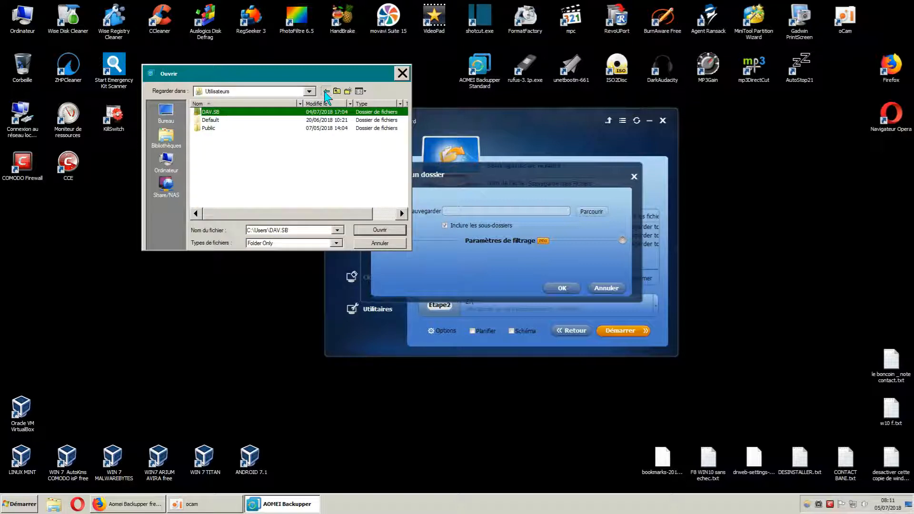
click(325, 92)
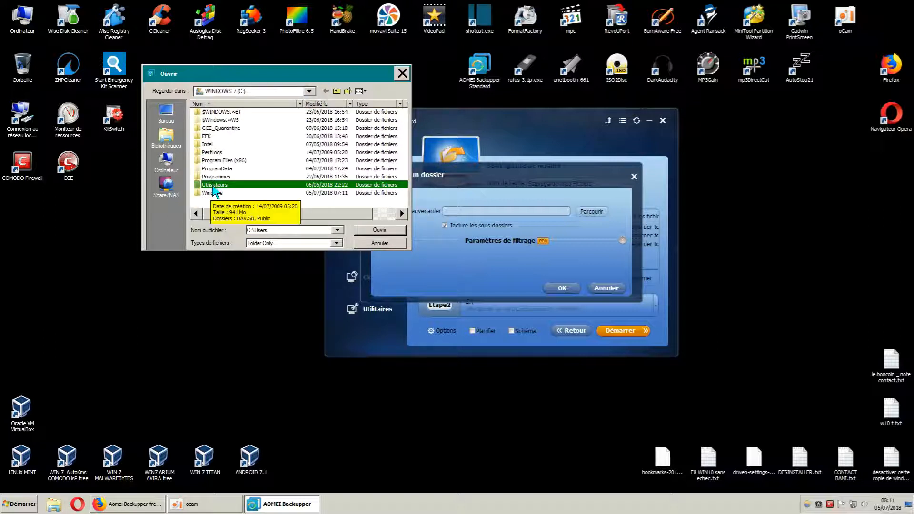
Step: Add the Utilisateurs folder (C:\Users), including its subfolders, to the file backup's source list
mouse_move(224, 188)
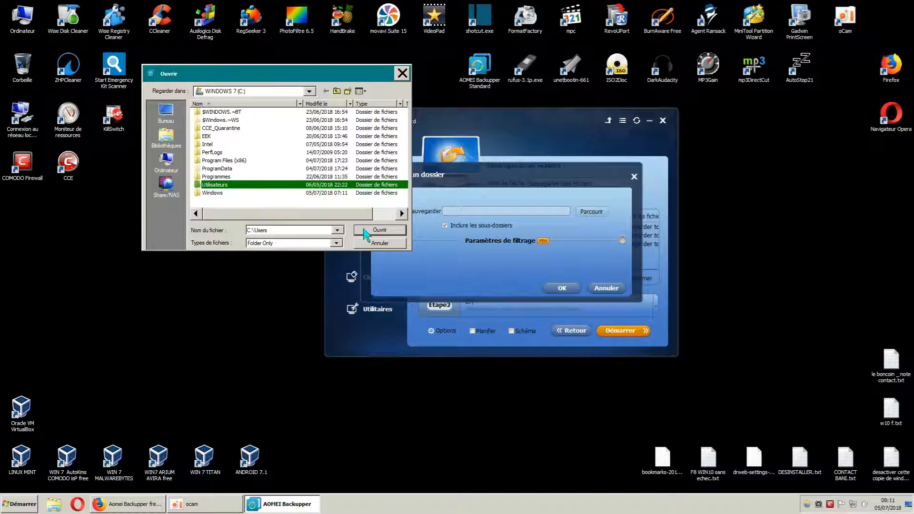
click(365, 233)
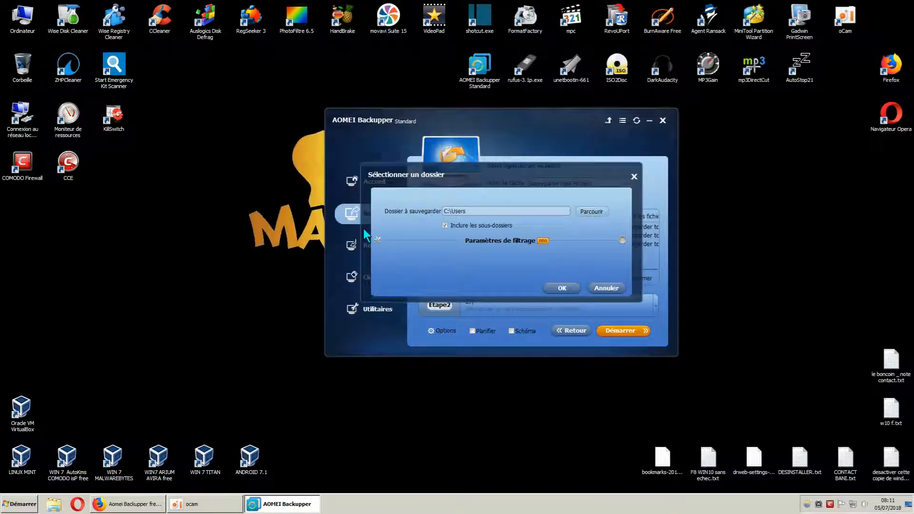
click(551, 287)
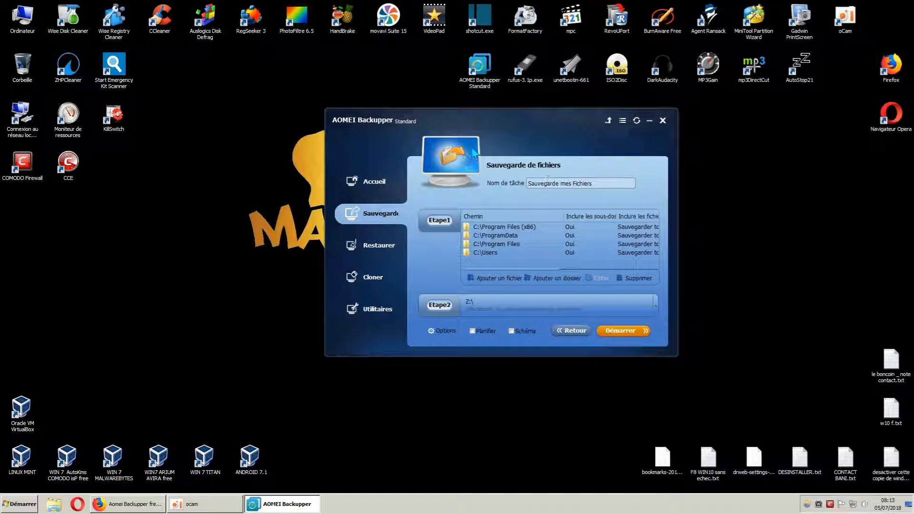
Step: Check the properties of the System32 folder in C:\Windows, and close the file explorer
double_click(24, 27)
double_click(350, 149)
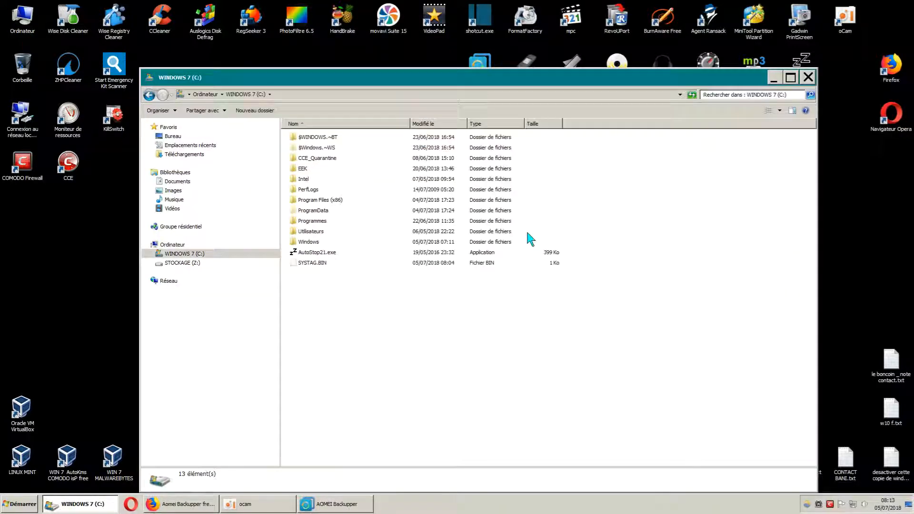
double_click(313, 242)
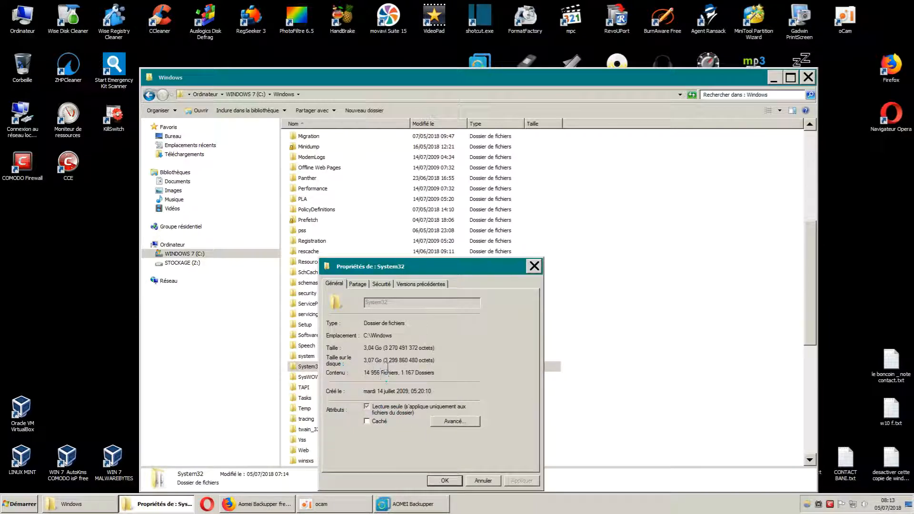
click(534, 267)
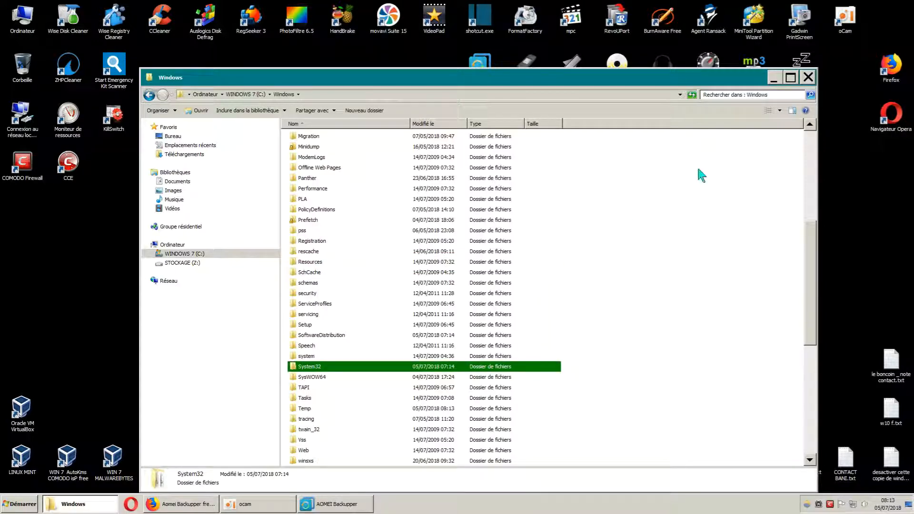
click(808, 77)
drag(507, 121, 497, 108)
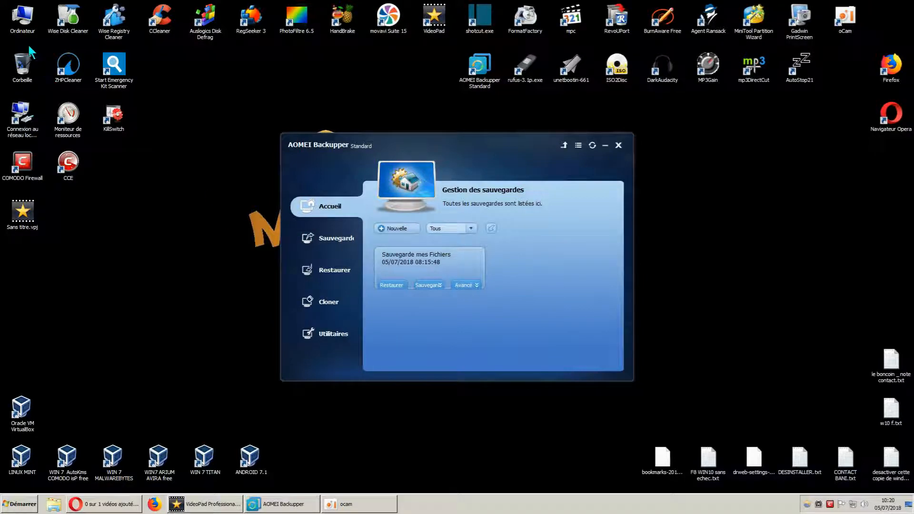
Step: Open drive C in the file explorer and examine all the folders and files at its root
double_click(21, 29)
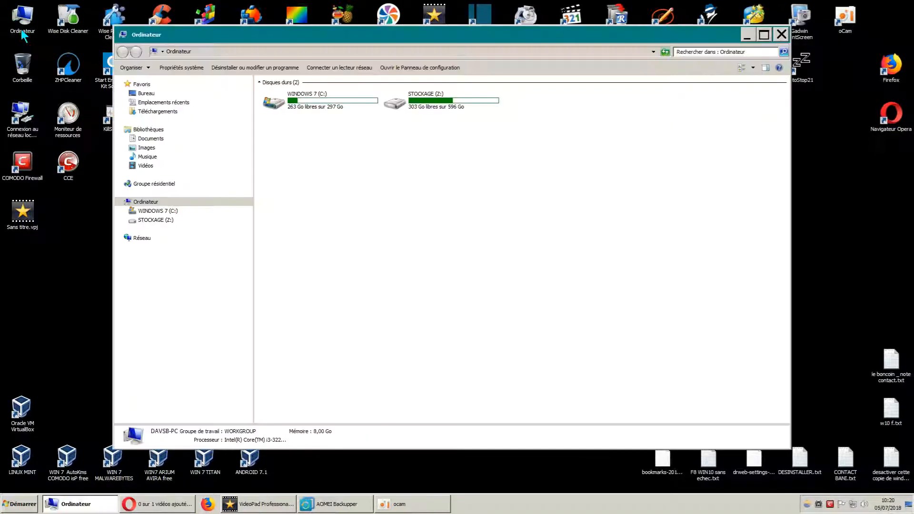
double_click(307, 110)
click(122, 51)
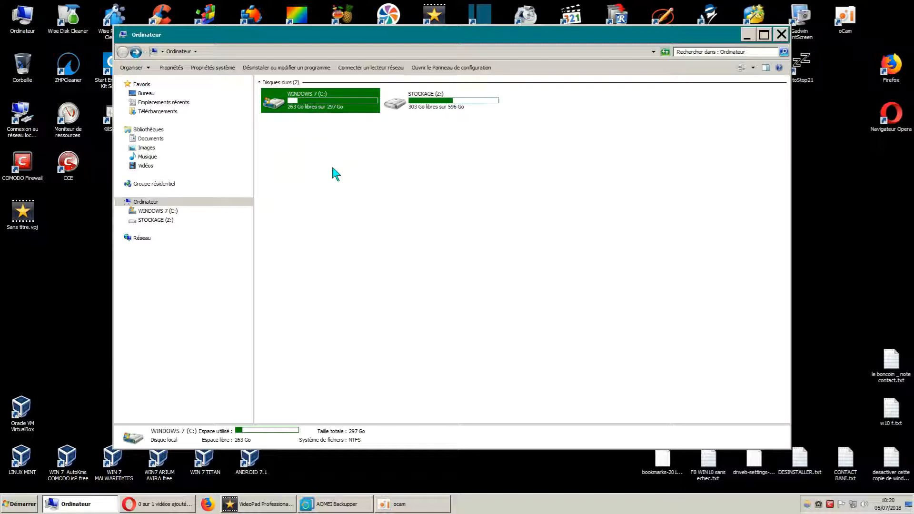
double_click(310, 101)
drag(286, 240, 285, 92)
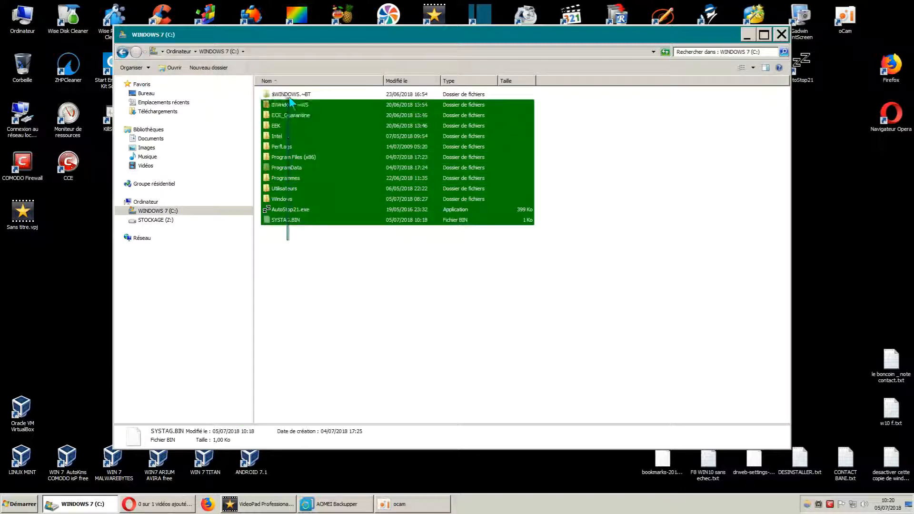
click(322, 292)
click(305, 213)
click(293, 221)
click(315, 295)
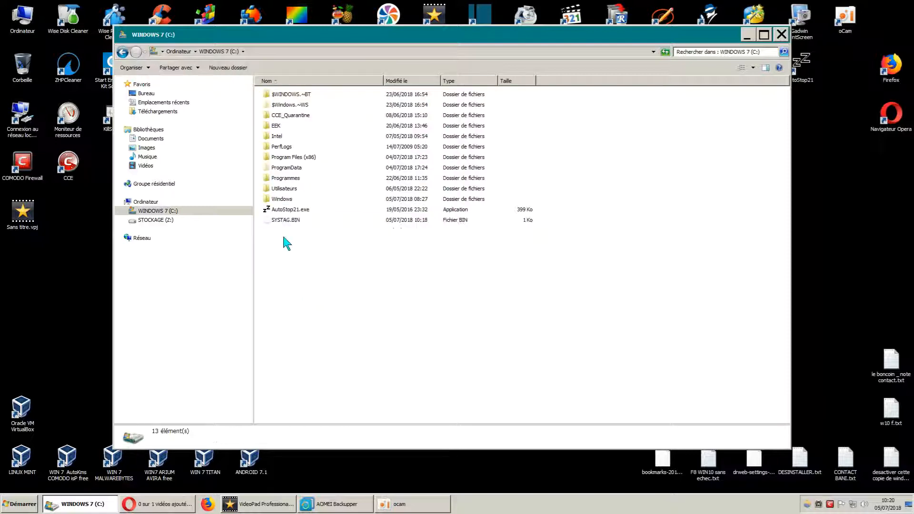
Step: Review the root folders of drive C one by one and highlight Program Files (x86), ProgramData, Programmes and Utilisateurs together
click(282, 139)
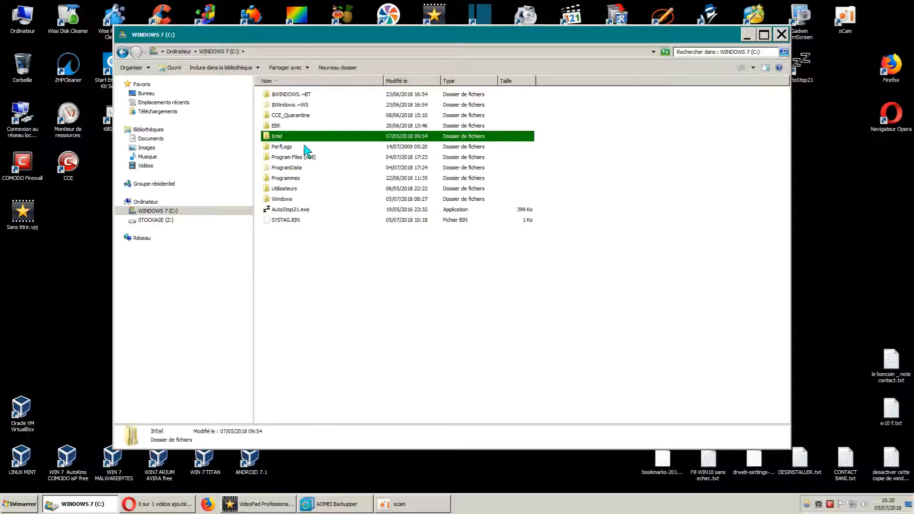
click(289, 97)
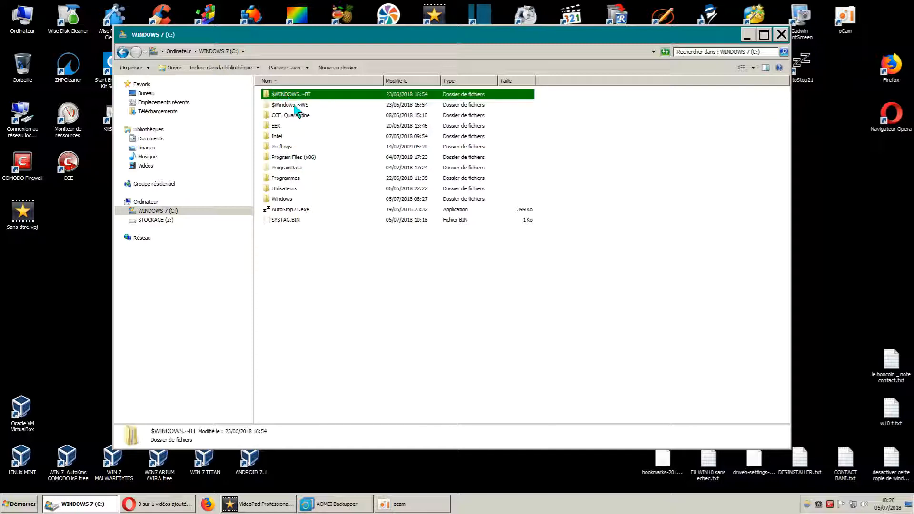
click(297, 105)
click(305, 117)
click(285, 126)
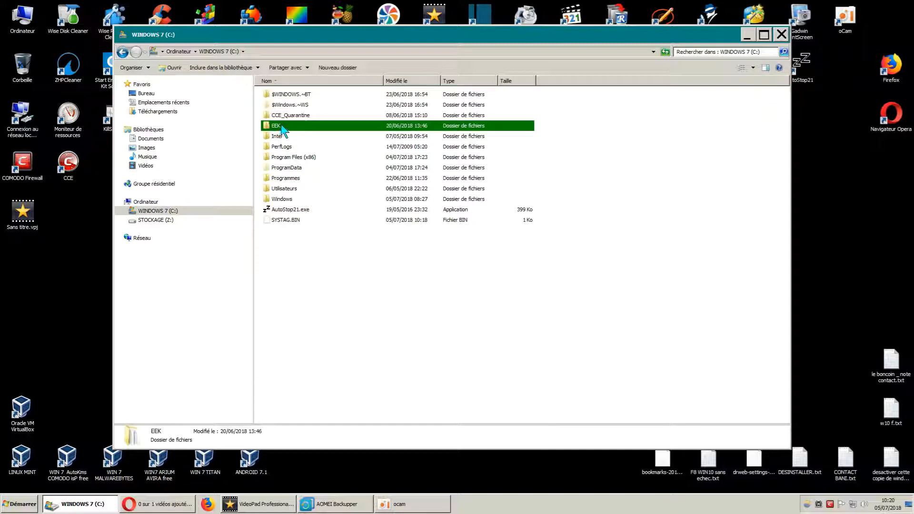
click(301, 159)
click(299, 169)
click(291, 178)
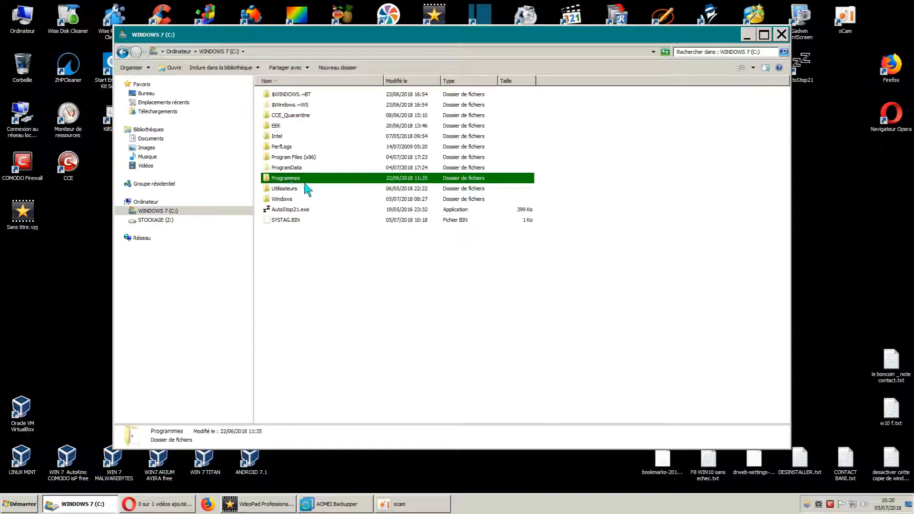
click(288, 189)
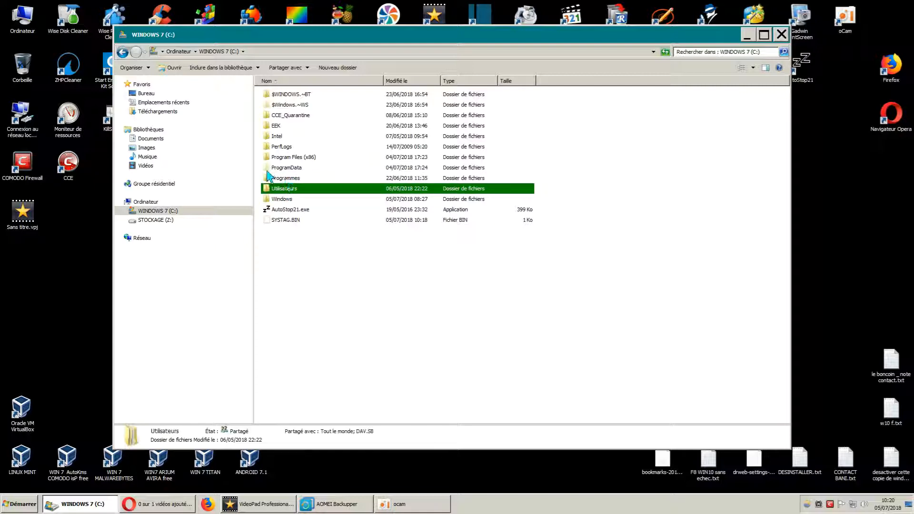
drag(558, 159, 461, 189)
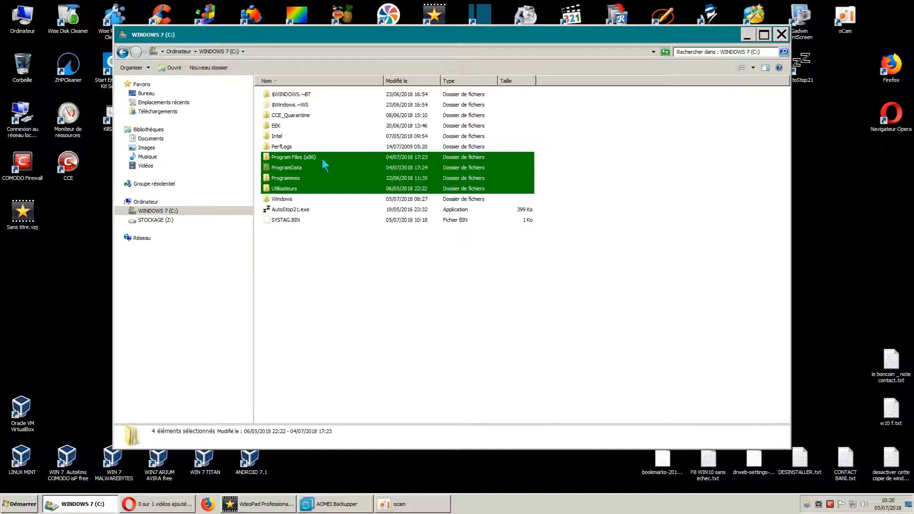
click(341, 269)
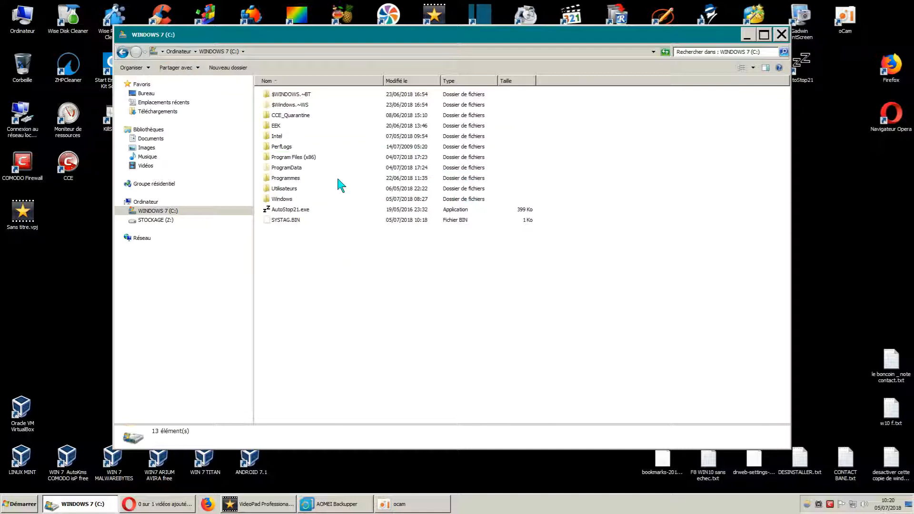
Step: Examine the Intel, PerfLogs, EEK and $WINDOWS.~BT folders at the root of drive C
click(274, 138)
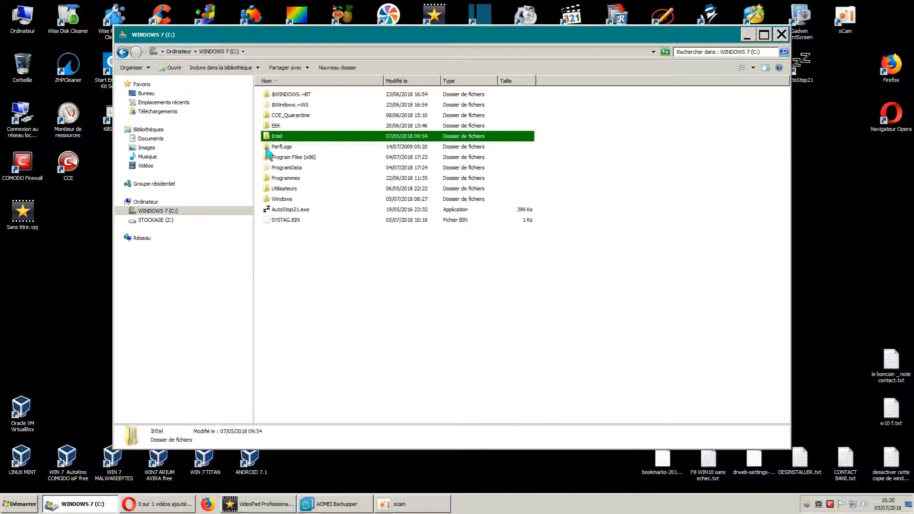
click(283, 147)
click(279, 127)
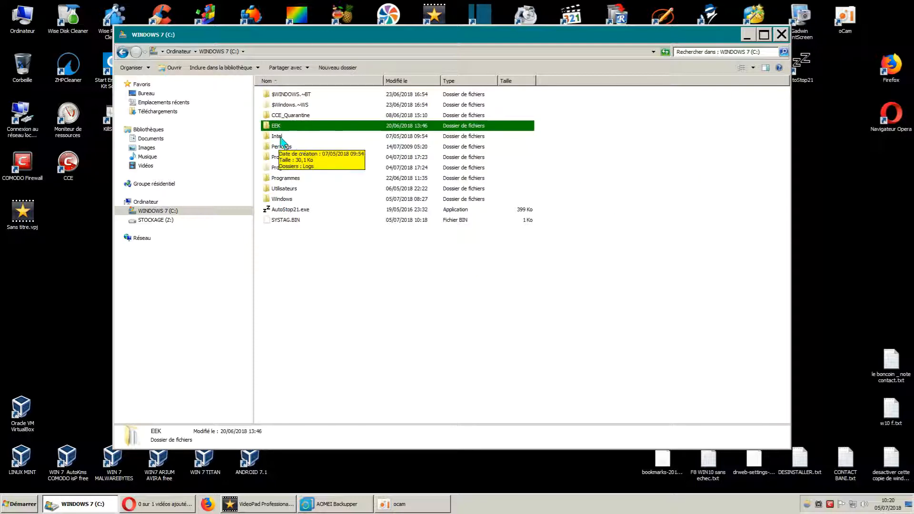
click(281, 138)
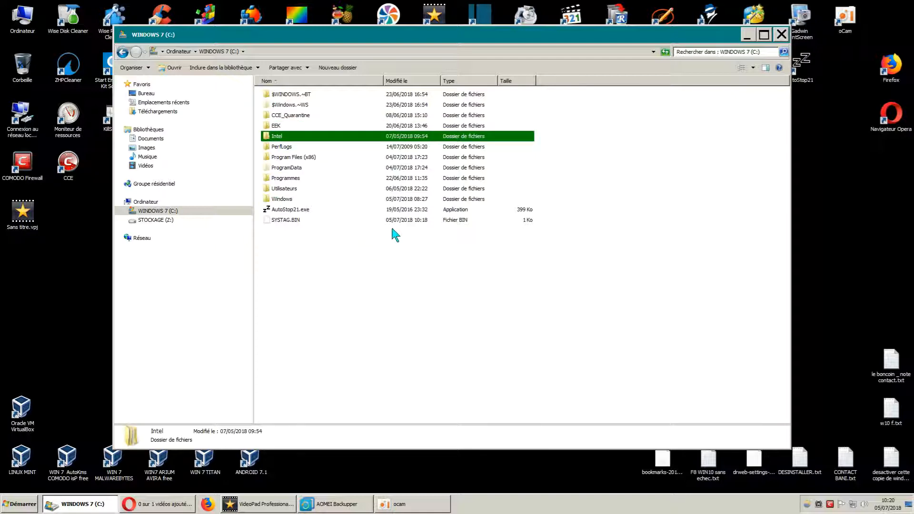
click(293, 98)
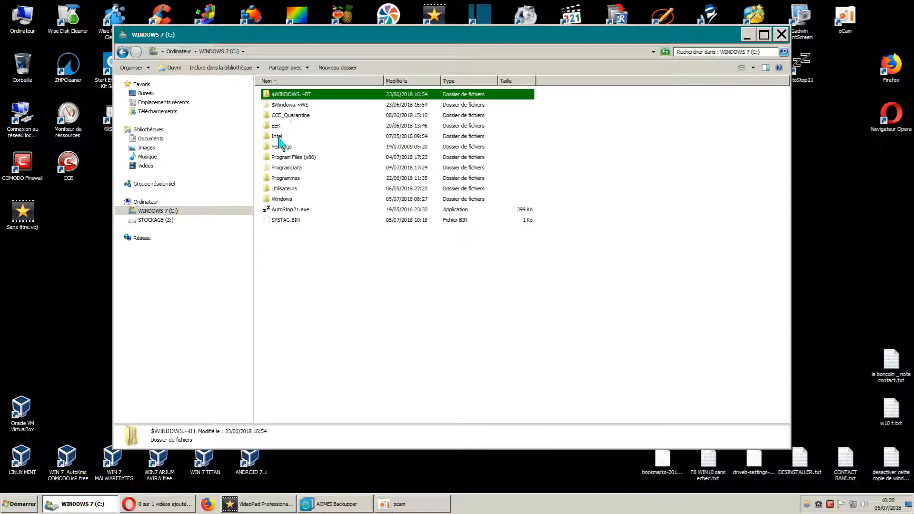
click(285, 148)
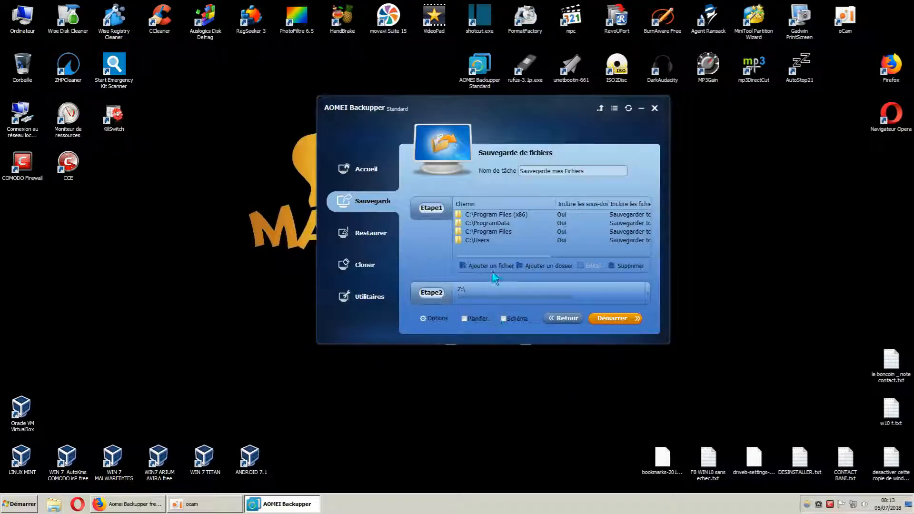
Step: Review the general, compression and splitting settings in the backup options, and accept them without changes
click(433, 318)
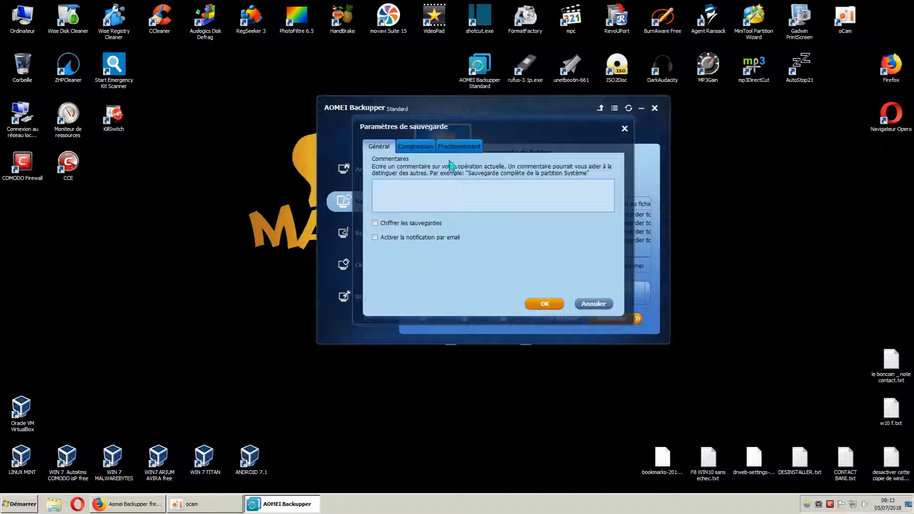
click(423, 147)
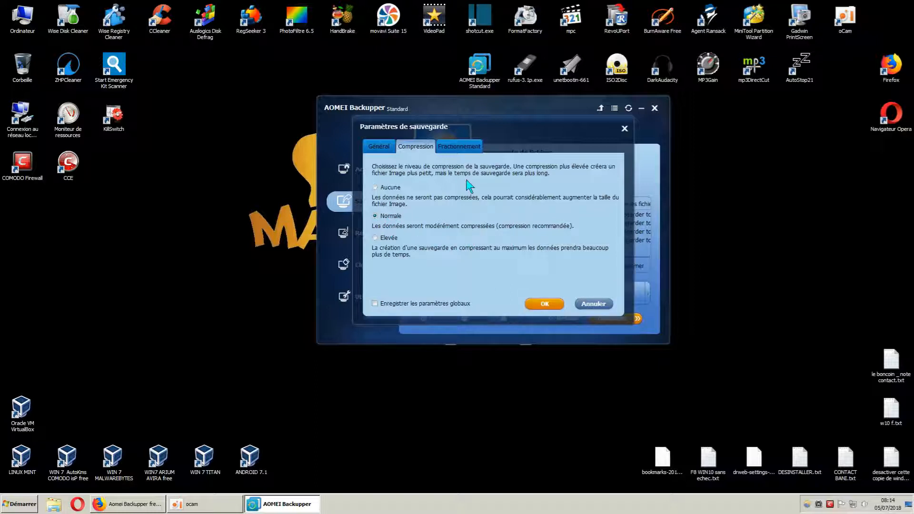
click(470, 149)
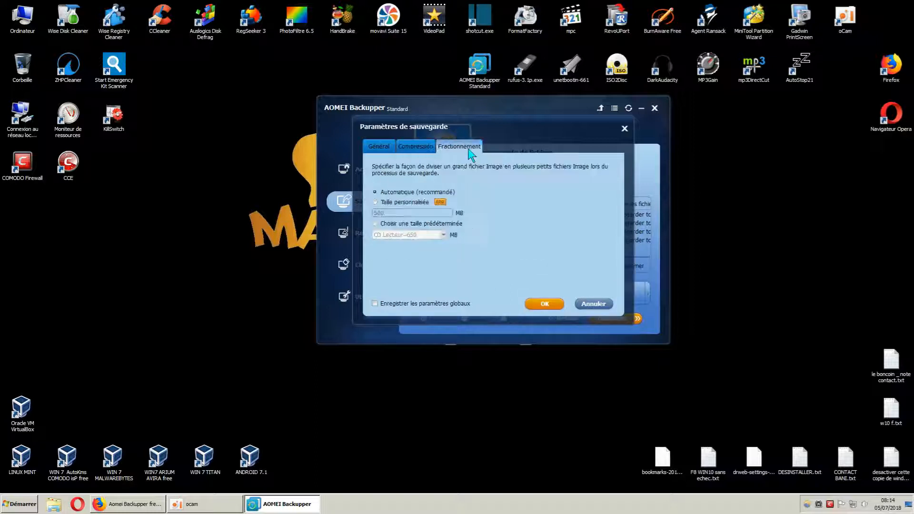
click(418, 152)
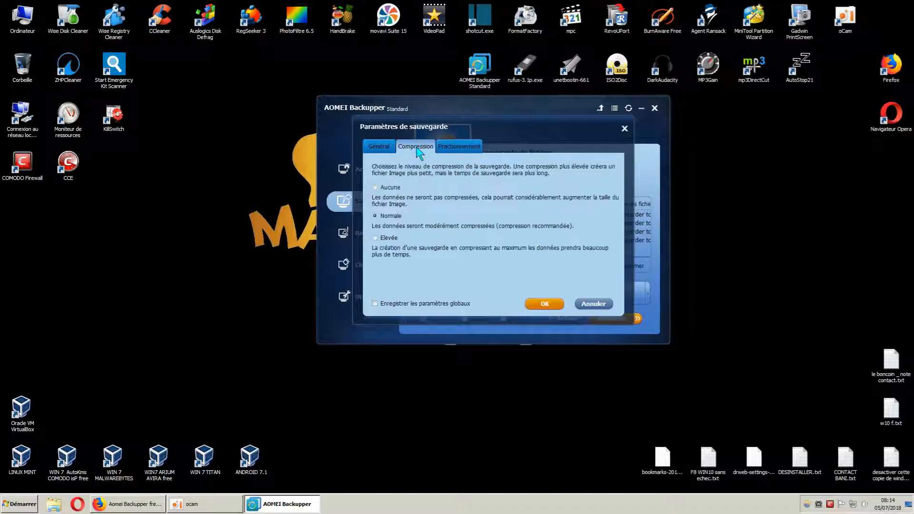
click(543, 303)
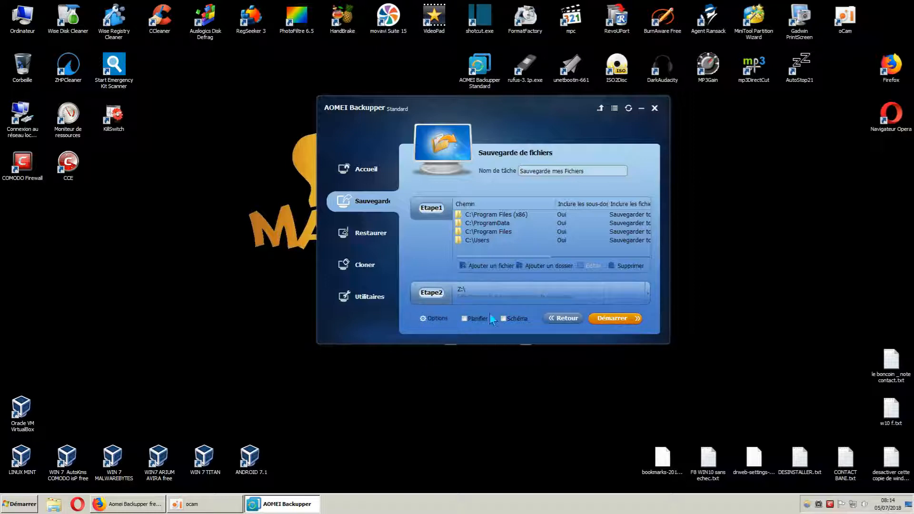
Step: Open the backup destination selection, compare drives C: and Z: in the file explorer, and close both windows
click(607, 292)
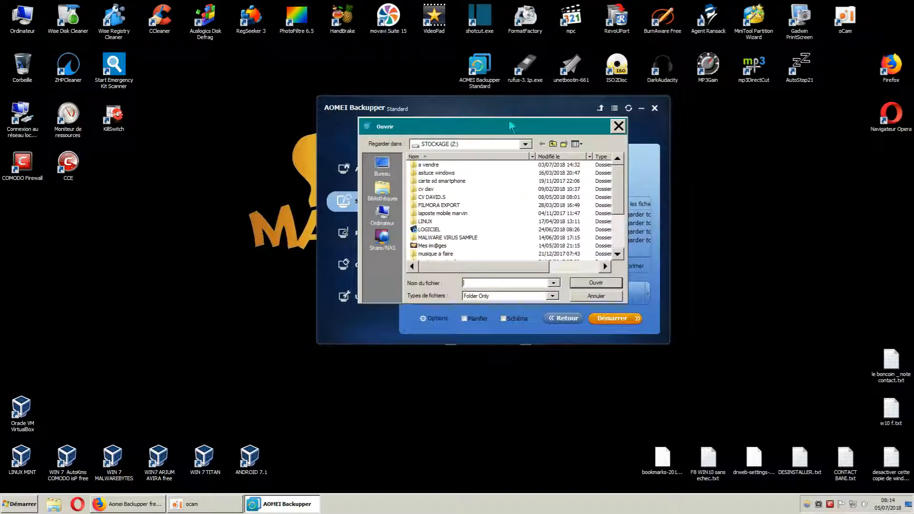
drag(509, 126, 302, 76)
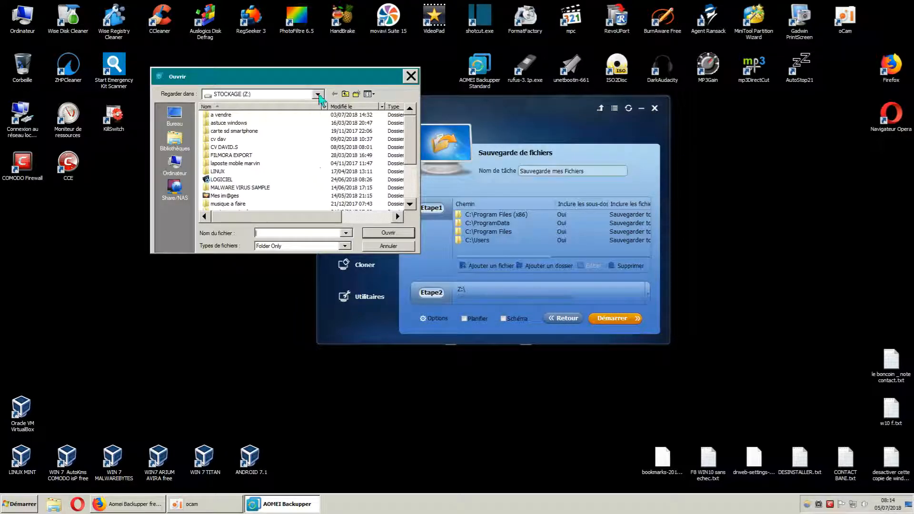
double_click(22, 22)
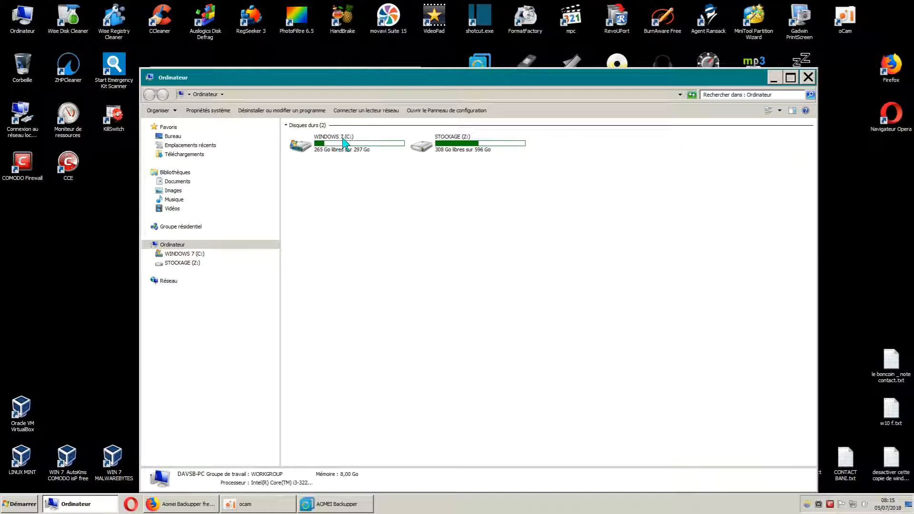
click(474, 152)
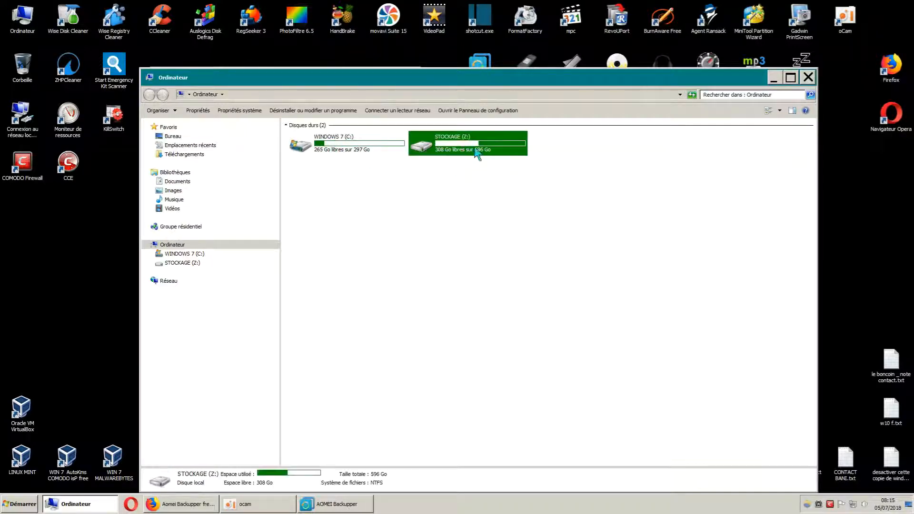
click(350, 152)
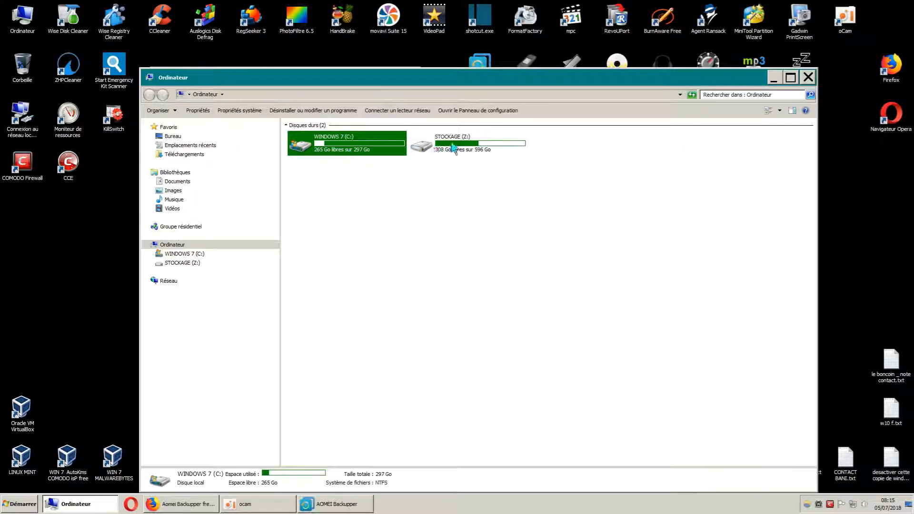
click(434, 154)
click(353, 161)
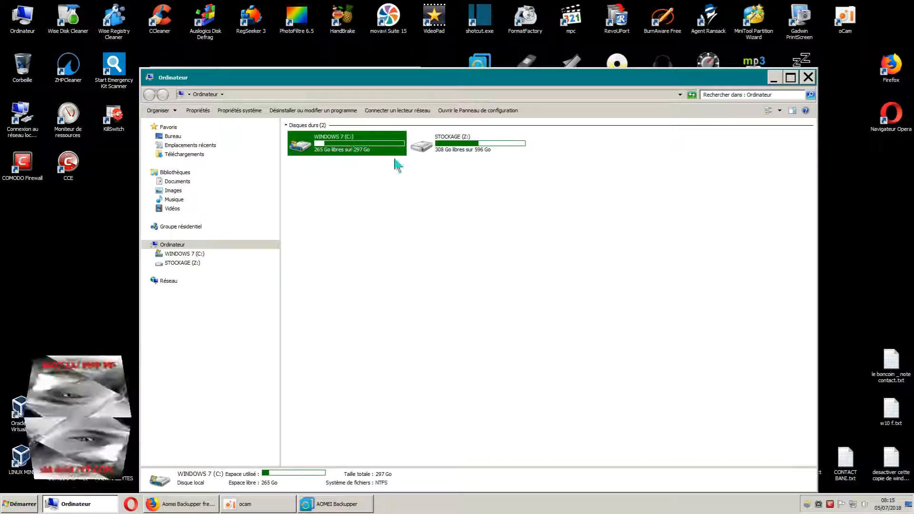
click(424, 151)
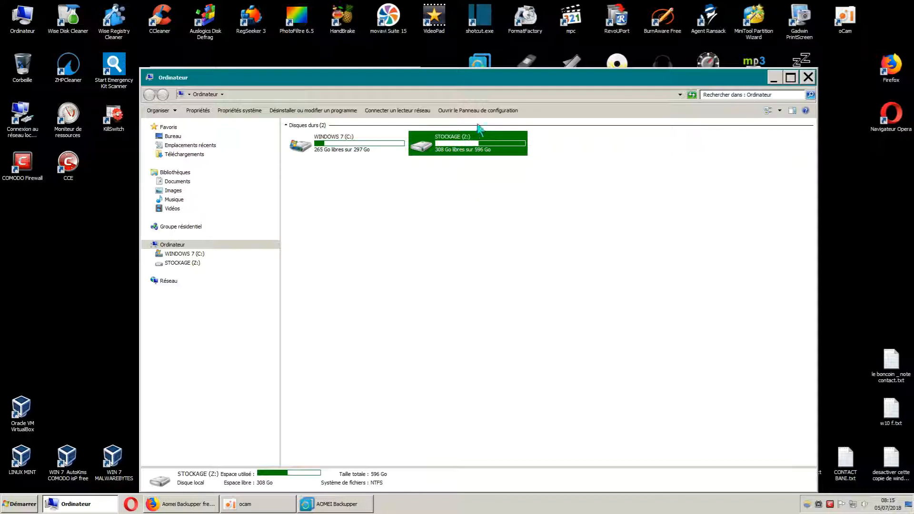
click(343, 155)
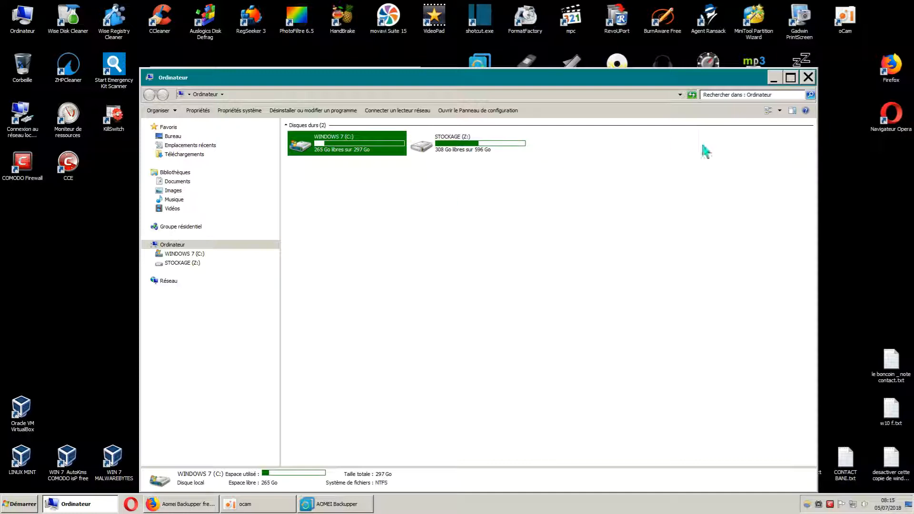
click(808, 79)
click(413, 72)
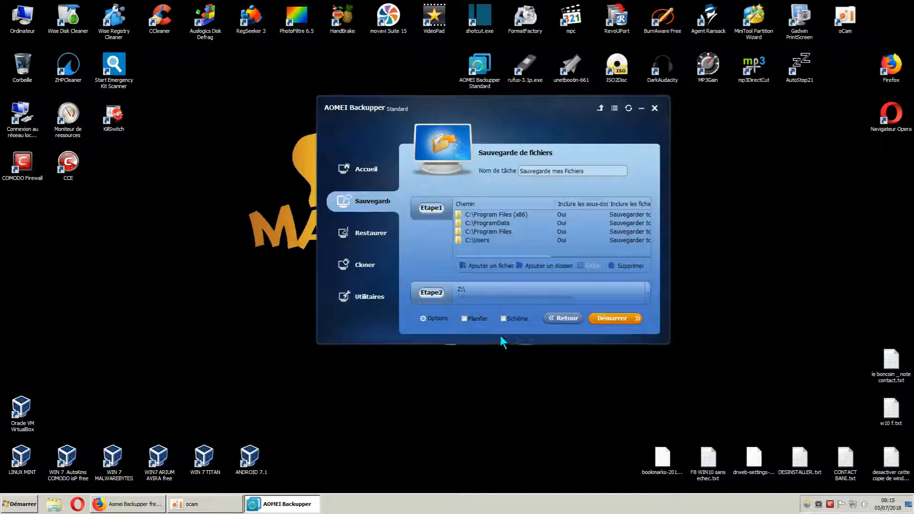
Step: Start the file backup to Z:\ and check the Sauvegarde mes Fichiers folder on drive Z: while it runs
click(610, 319)
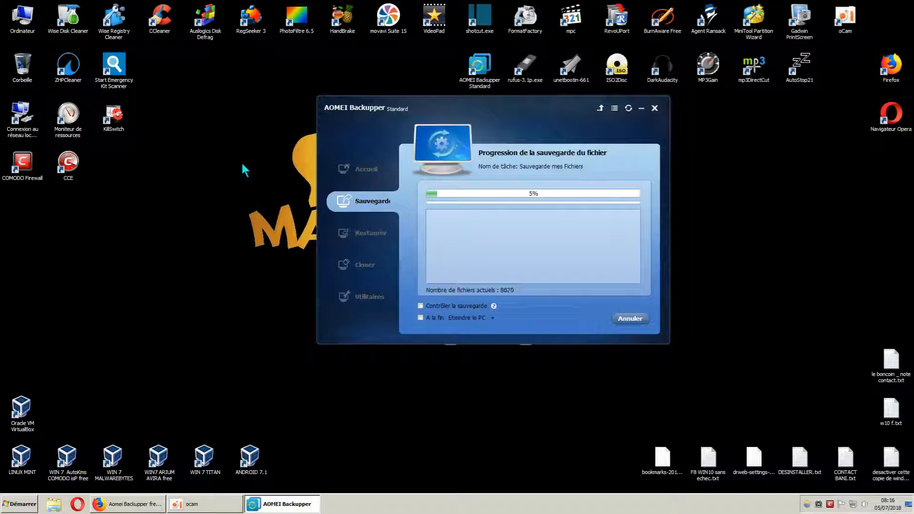
double_click(22, 18)
double_click(437, 150)
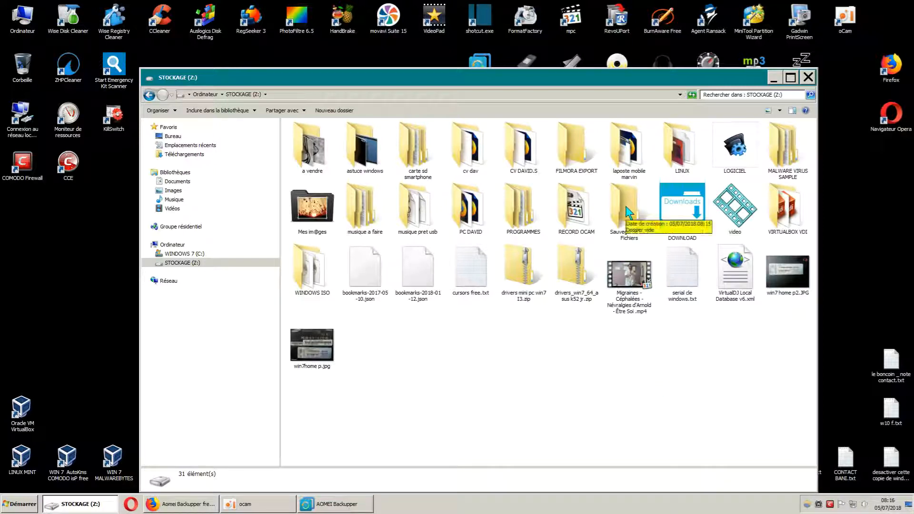
double_click(639, 219)
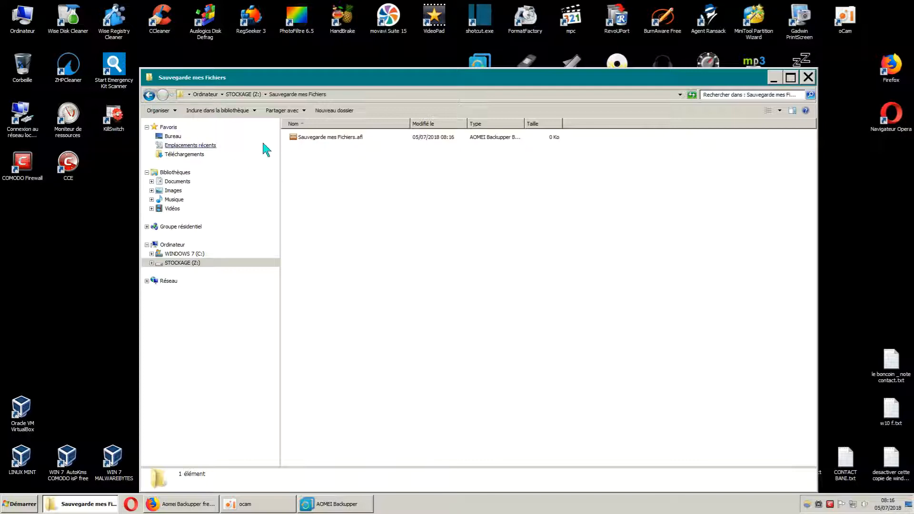
click(149, 95)
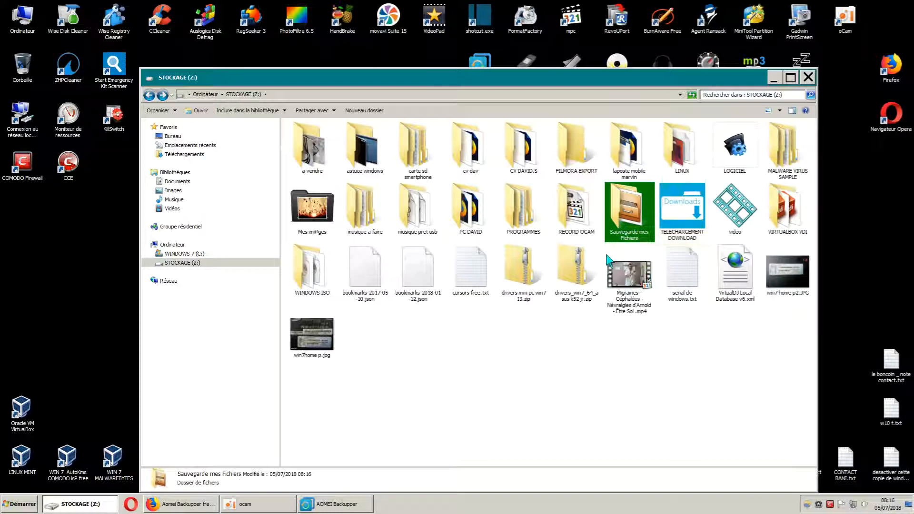
click(808, 77)
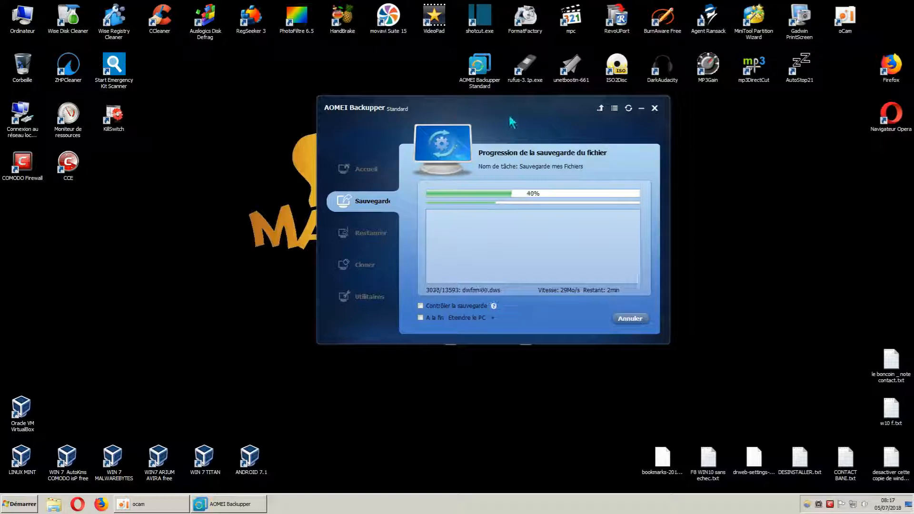
drag(509, 110, 528, 123)
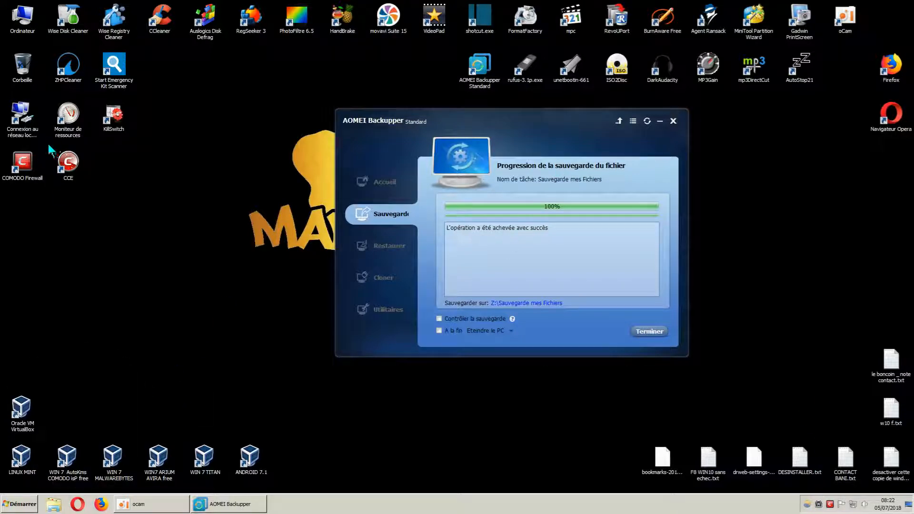
Step: Check the properties of Sauvegarde mes Fichiers.afi in the backup folder on drive Z:
double_click(29, 24)
double_click(459, 211)
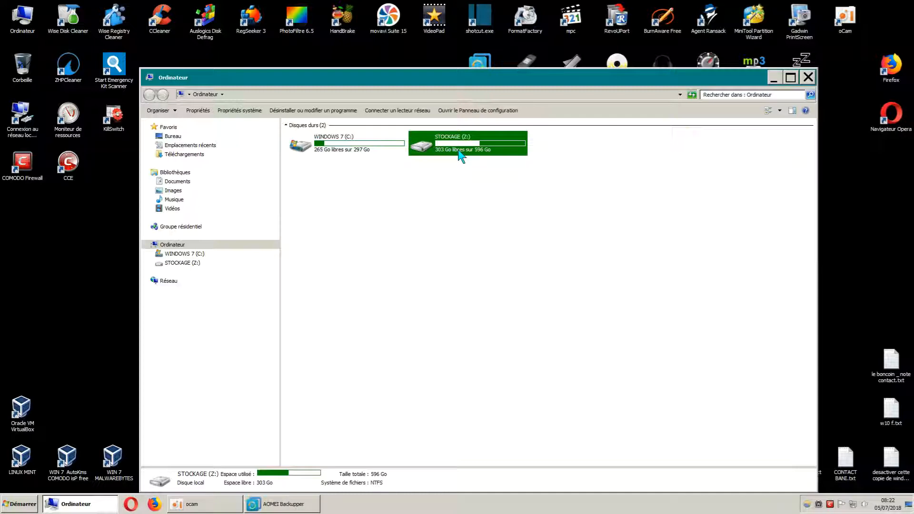
double_click(626, 232)
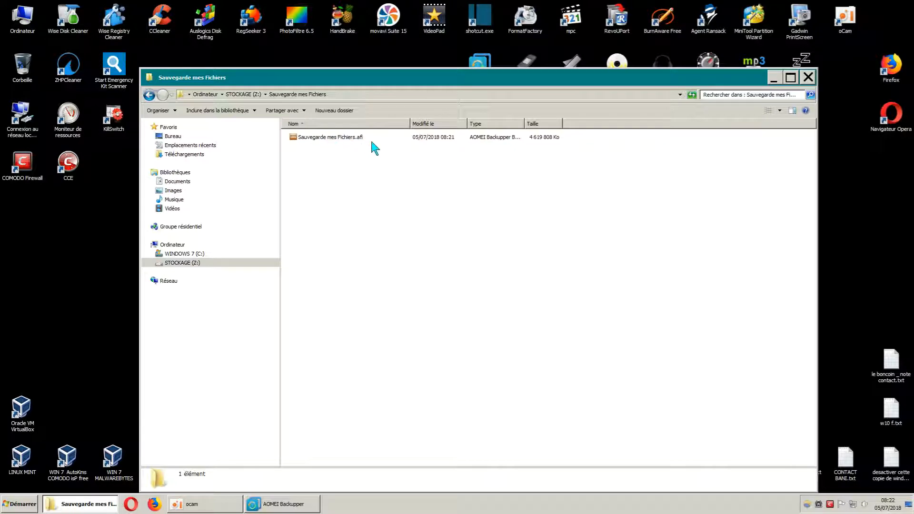
right_click(335, 139)
click(358, 268)
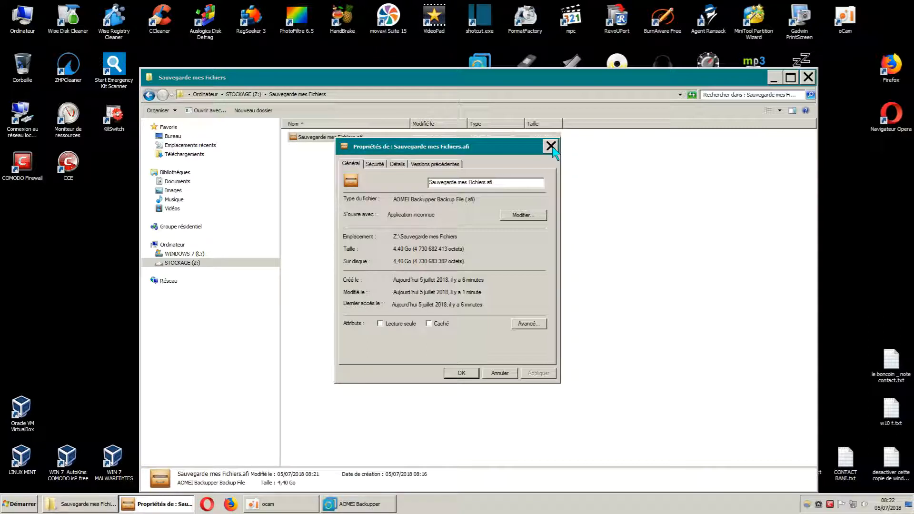
click(551, 146)
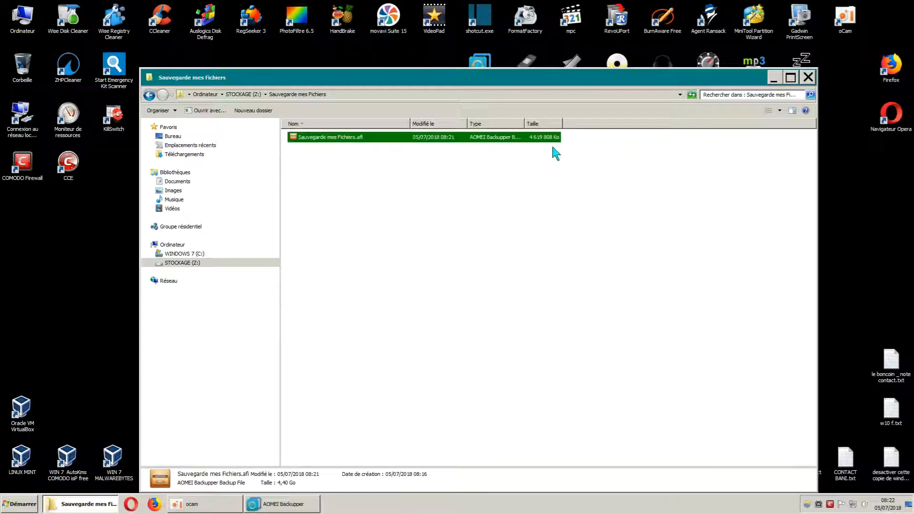
Step: Rename the Sauvegarde mes Fichiers folder on drive Z: to "Sauvegarde mes programmes" followed by the owner's first name and "pc fixe"
click(150, 95)
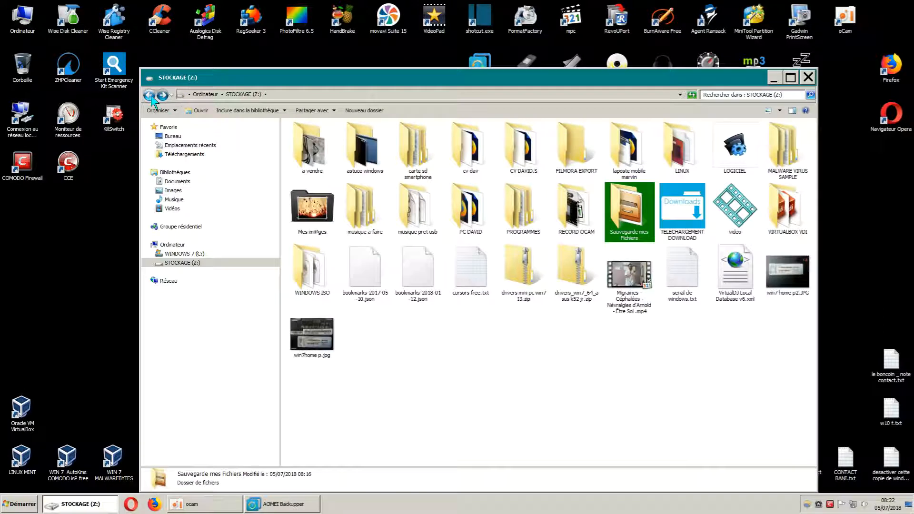
click(579, 352)
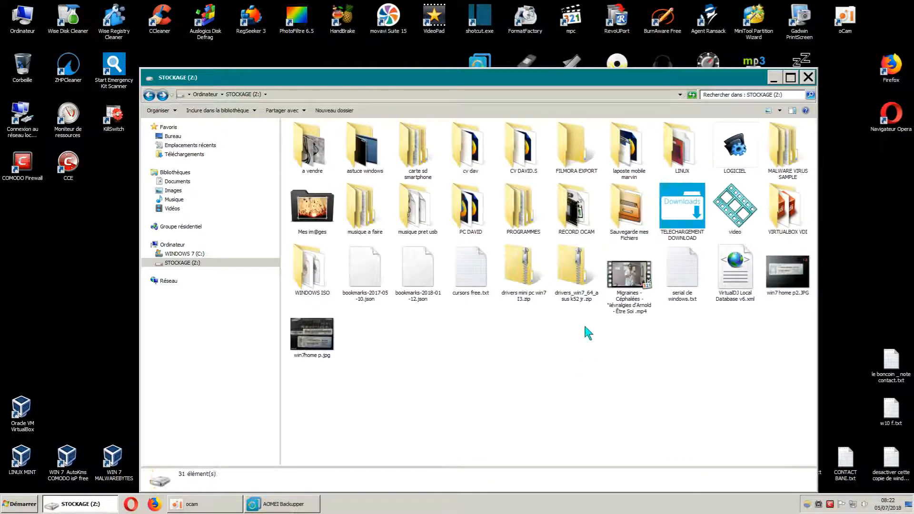
click(628, 217)
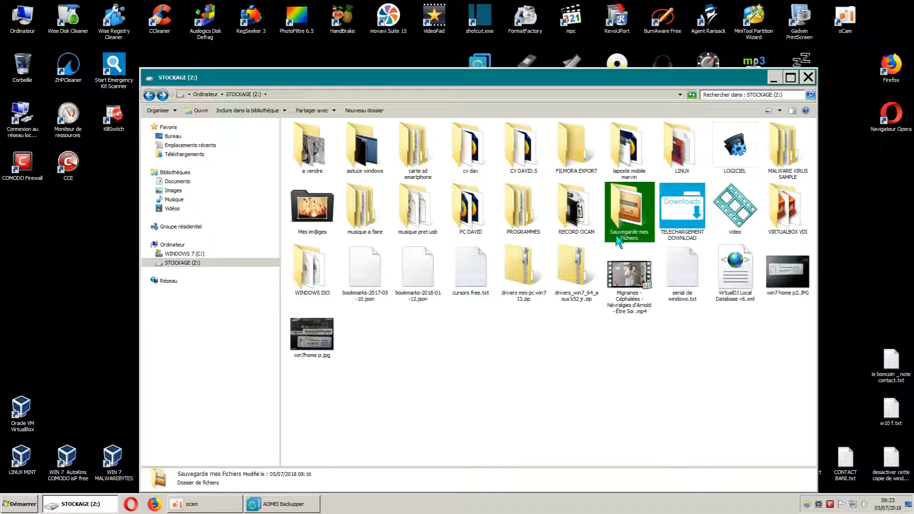
right_click(619, 235)
click(640, 394)
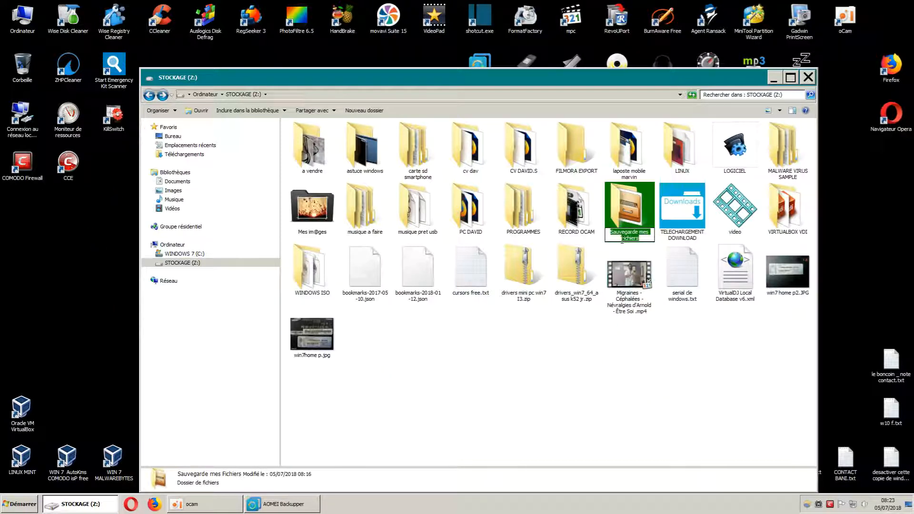
key(End)
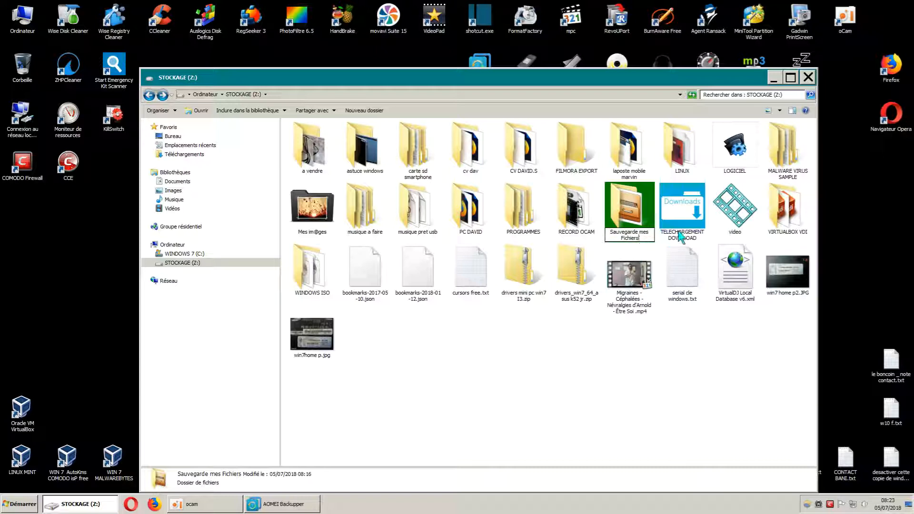
key(BackSpace)
key(BackSpace)
text(progr)
text(pc fix)
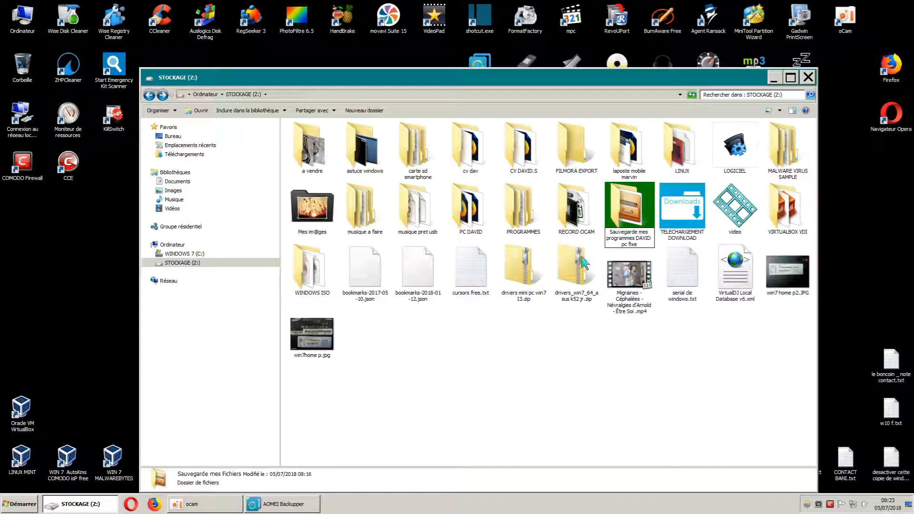
click(715, 361)
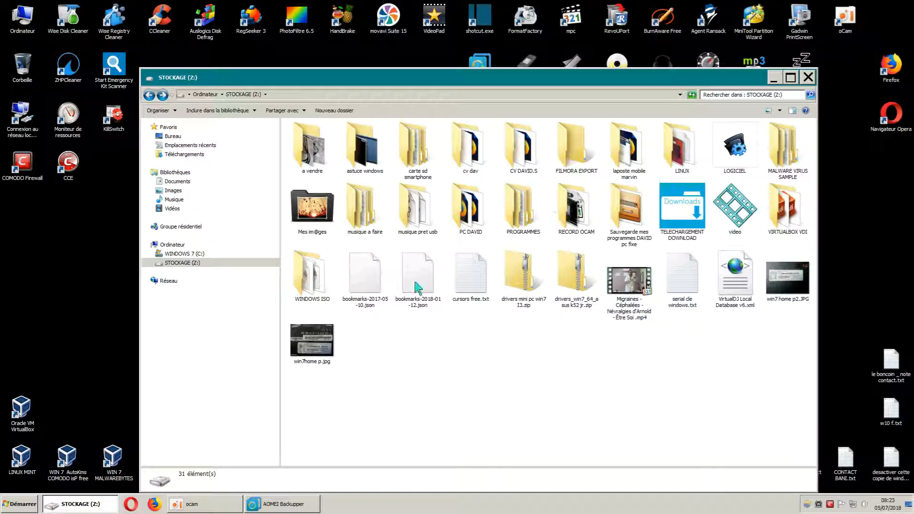
Step: Check the contents of the renamed backup folder on drive Z:, and close the file explorer
double_click(633, 237)
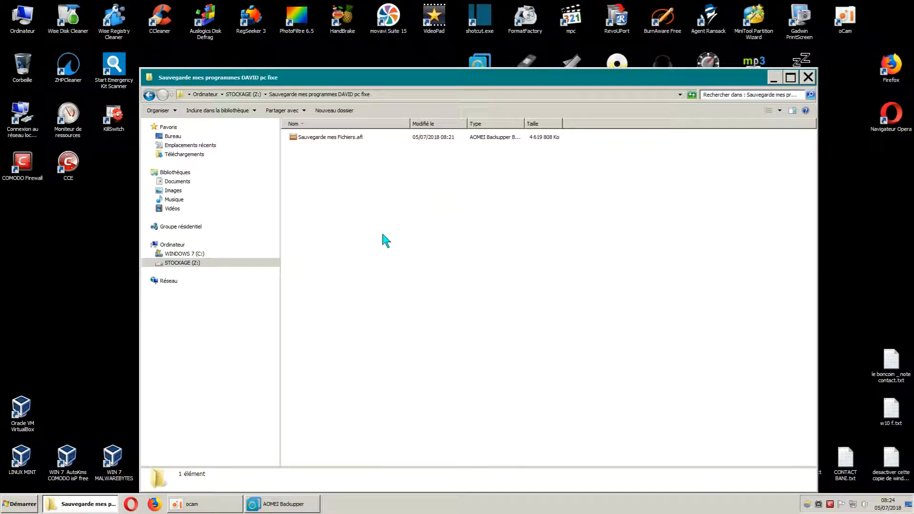
click(149, 96)
click(625, 354)
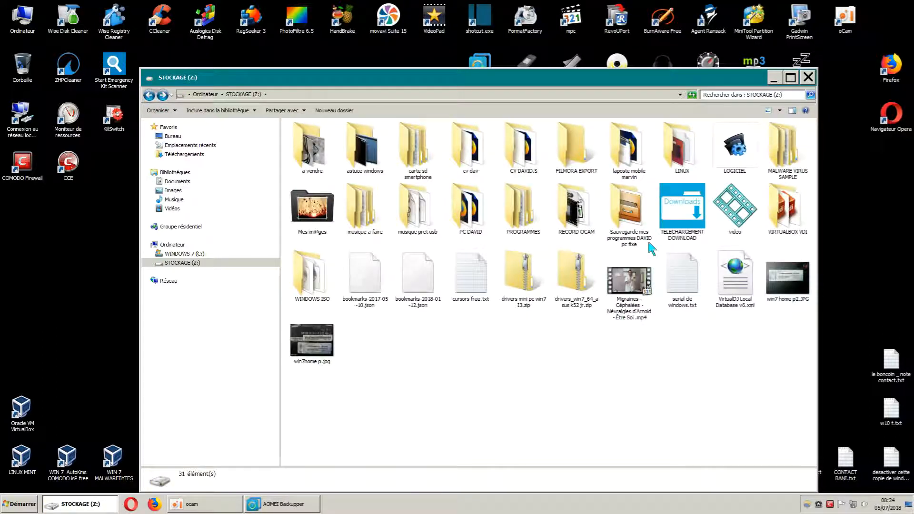
click(809, 78)
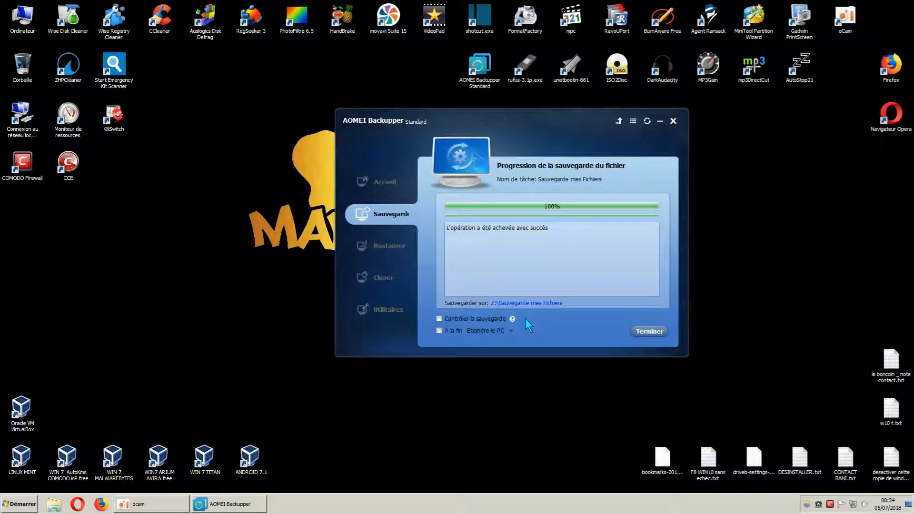
Step: Reopen the renamed backup folder on drive Z: and view the properties of Sauvegarde mes Fichiers.afi
double_click(27, 24)
double_click(453, 156)
click(629, 214)
double_click(629, 214)
right_click(351, 138)
click(386, 272)
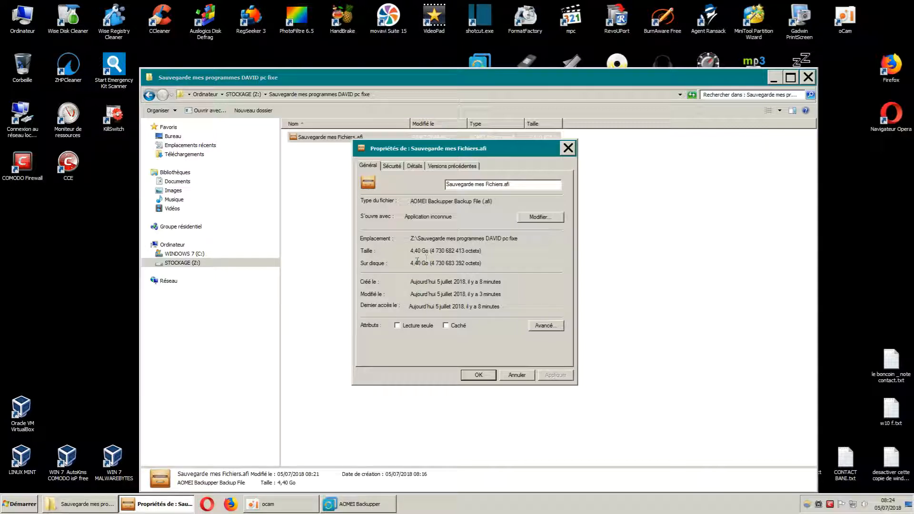
Step: Close the backup file's properties, return to the root of drive Z:, and close the file explorer
click(568, 148)
click(149, 95)
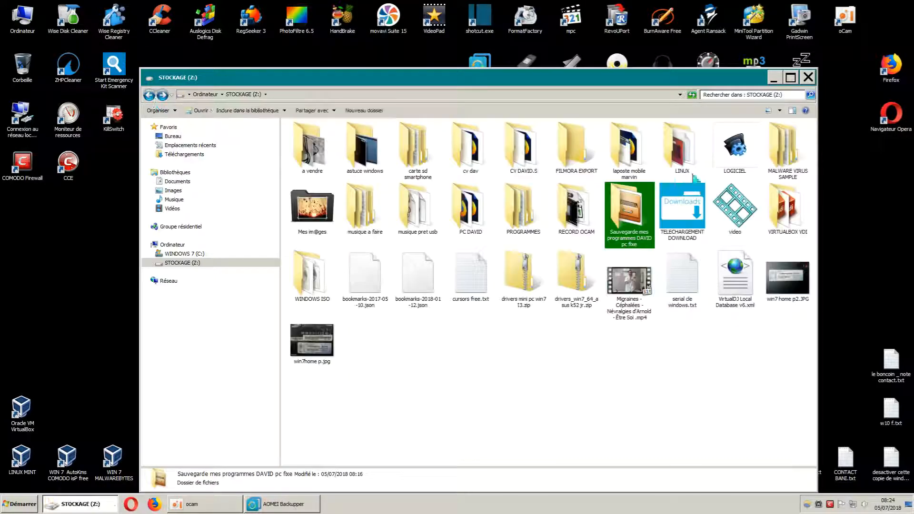
click(808, 77)
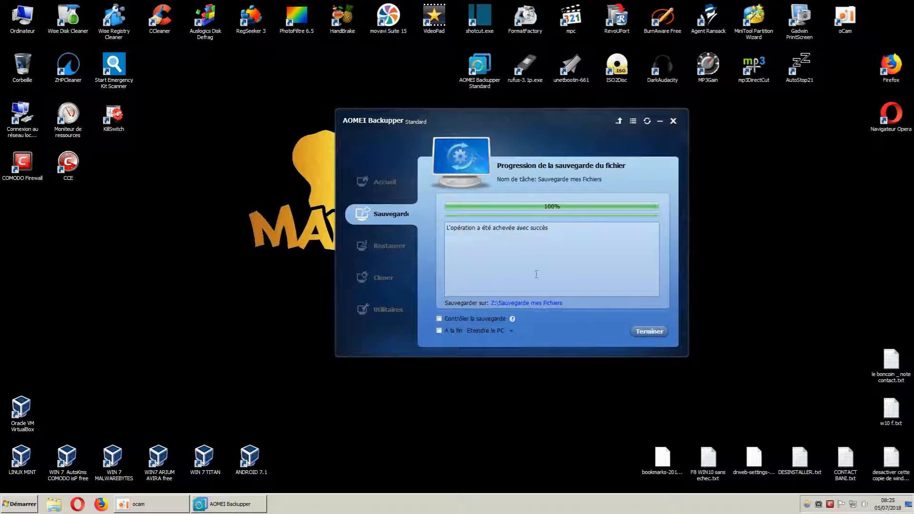
Step: Finish the Sauvegarde mes Fichiers backup task and exit the backup program
click(644, 330)
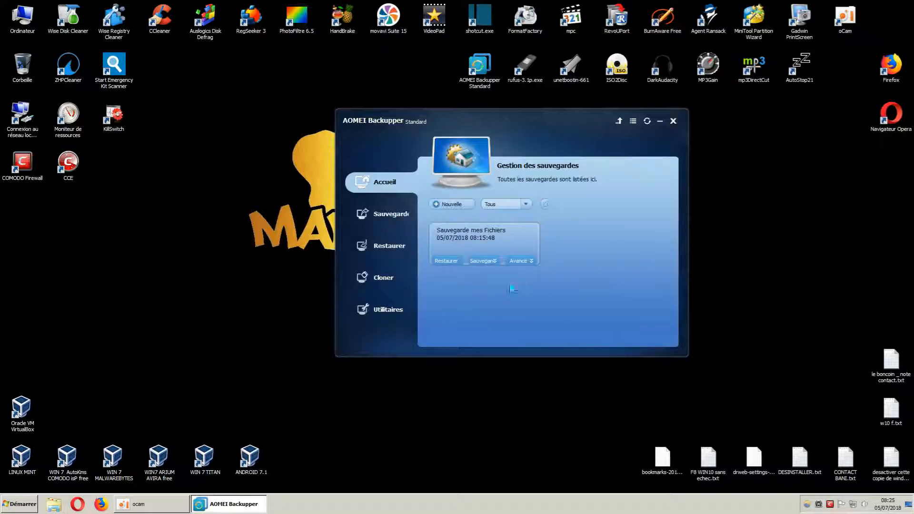
click(673, 122)
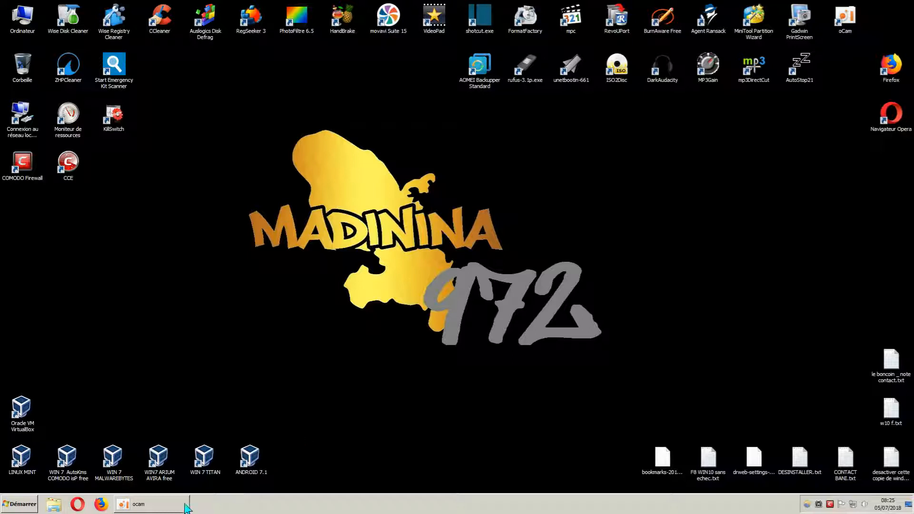
mouse_move(158, 510)
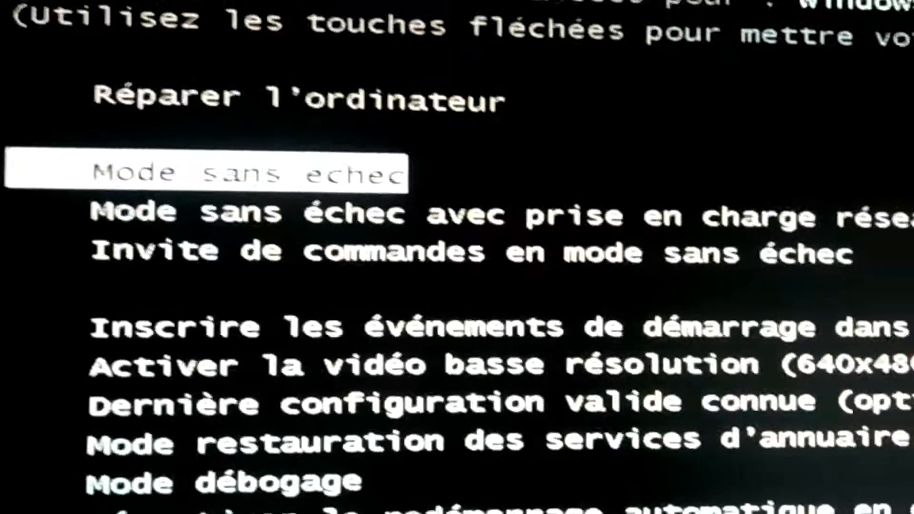
Step: Start Windows in plain safe mode (Mode sans échec) from the advanced boot options
key(Down)
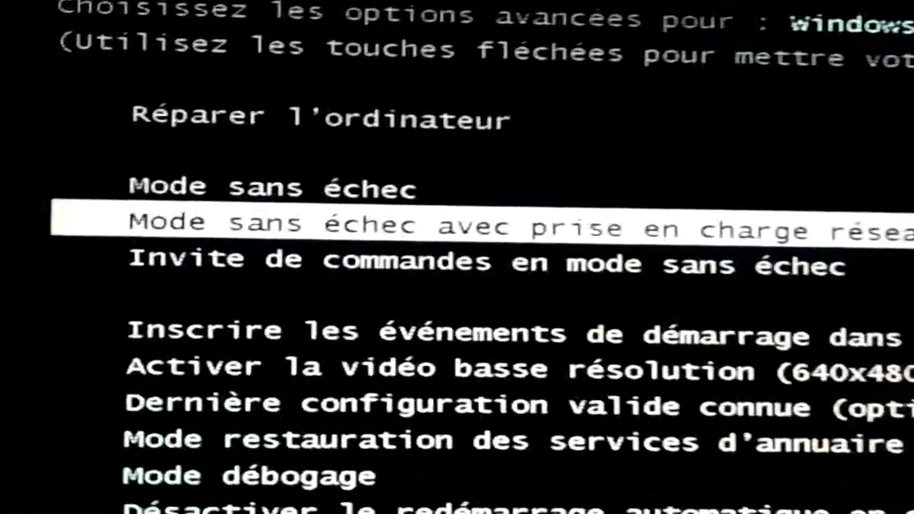
key(Up)
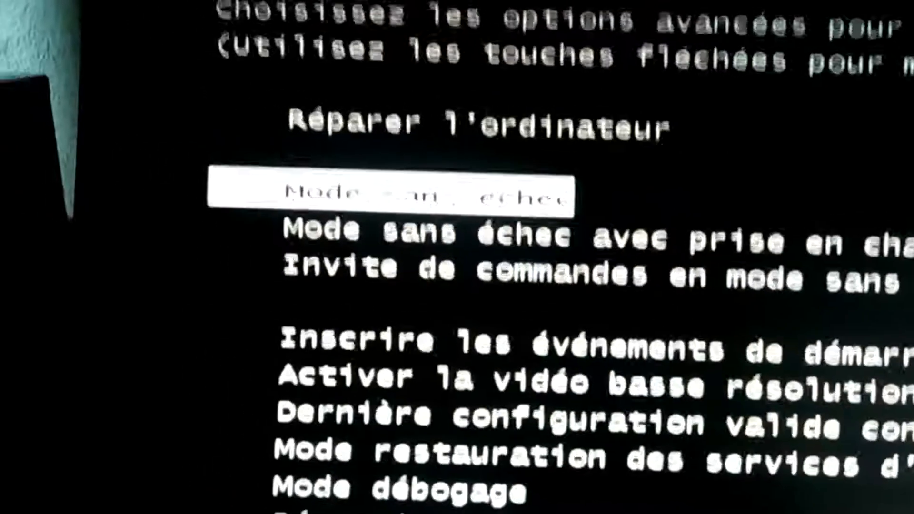
key(Return)
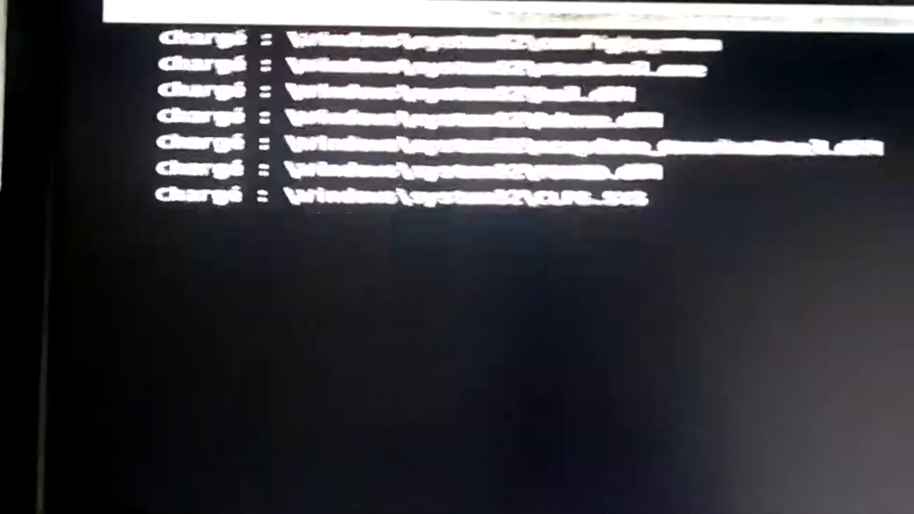